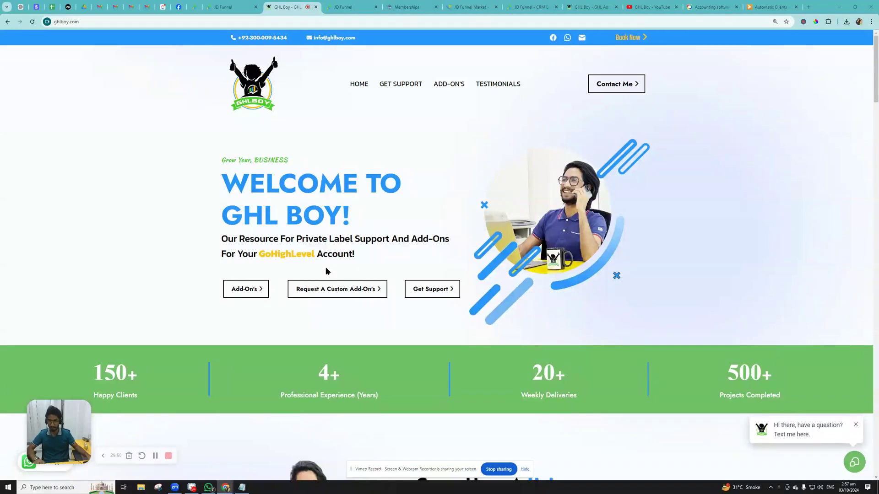
- Upload Ebook.pdf from Downloads to JD Funnel's Media Storage
click(216, 8)
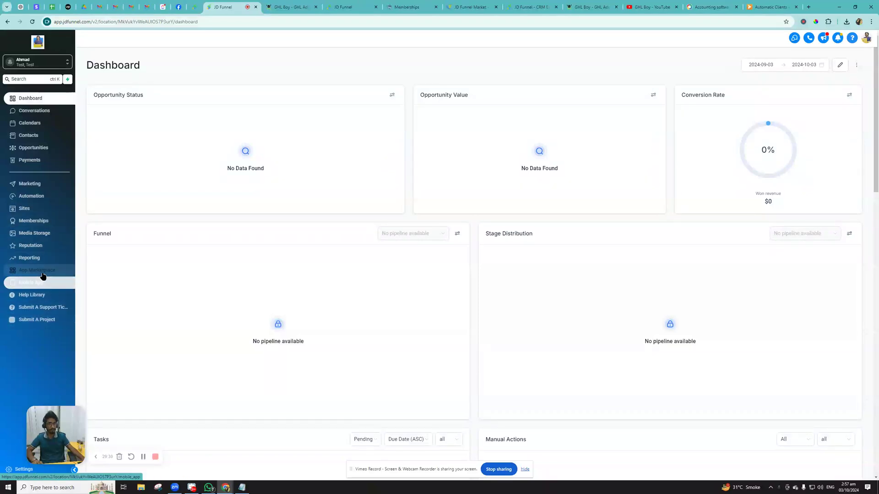
click(42, 234)
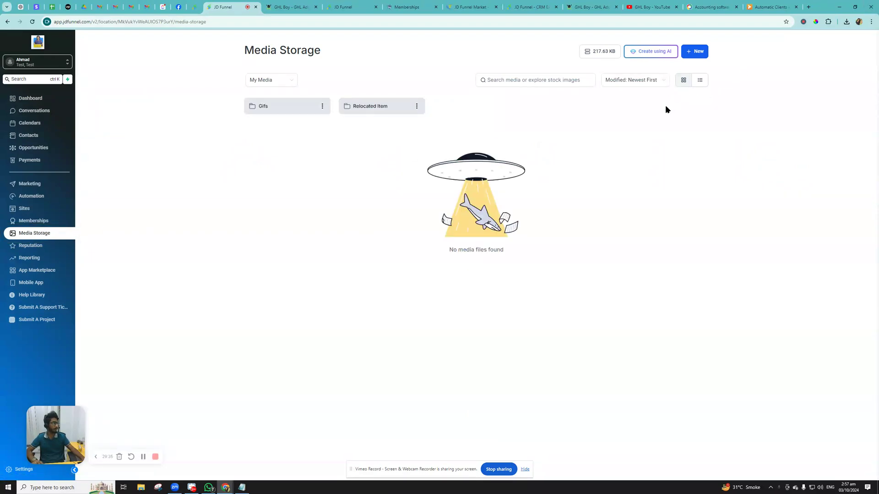
click(696, 54)
click(699, 69)
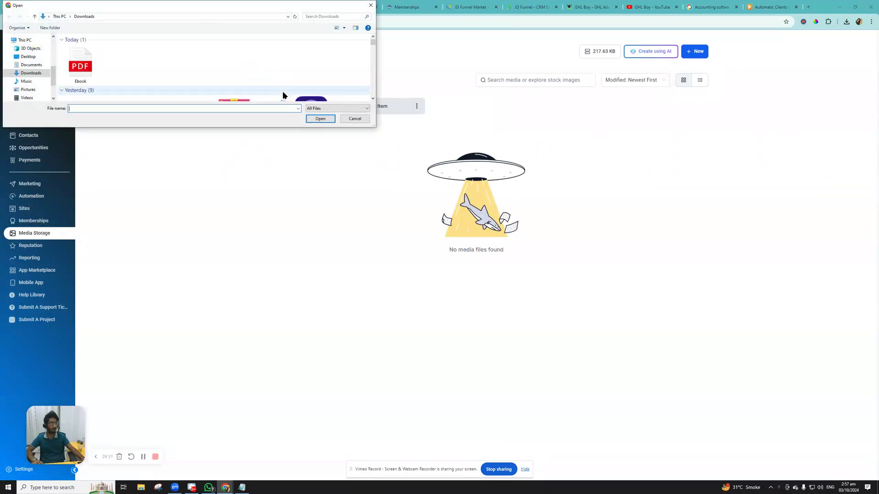
double_click(79, 68)
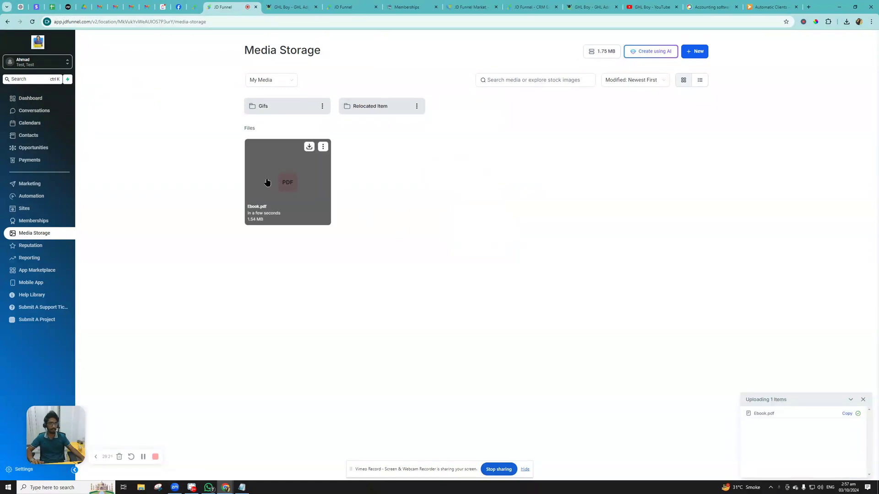
- Duplicate the JD Funnel browser tab and return to the original tab
right_click(218, 8)
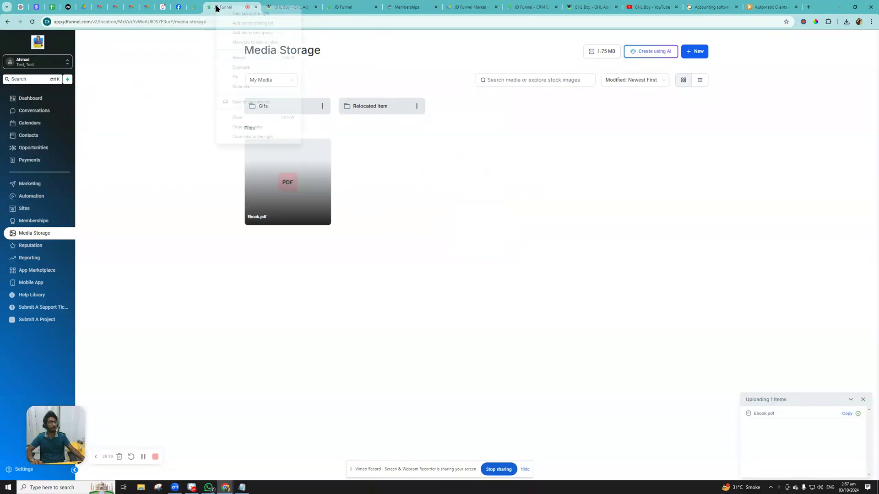
click(243, 65)
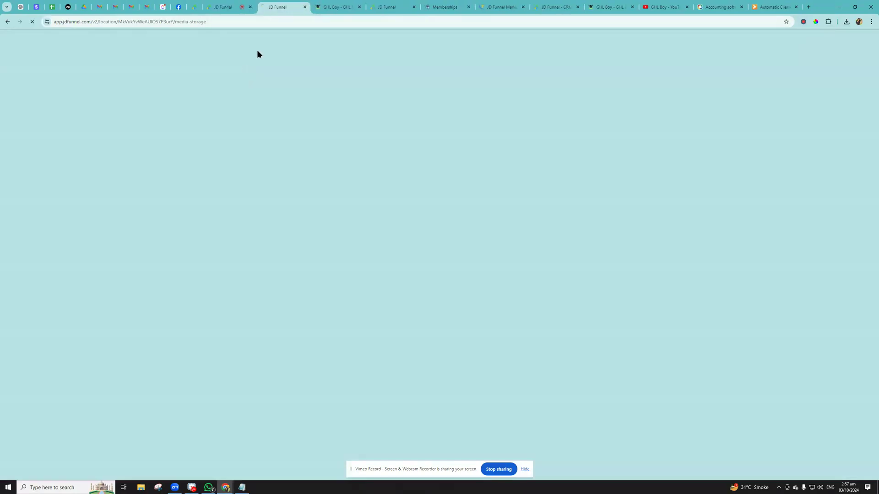
click(226, 7)
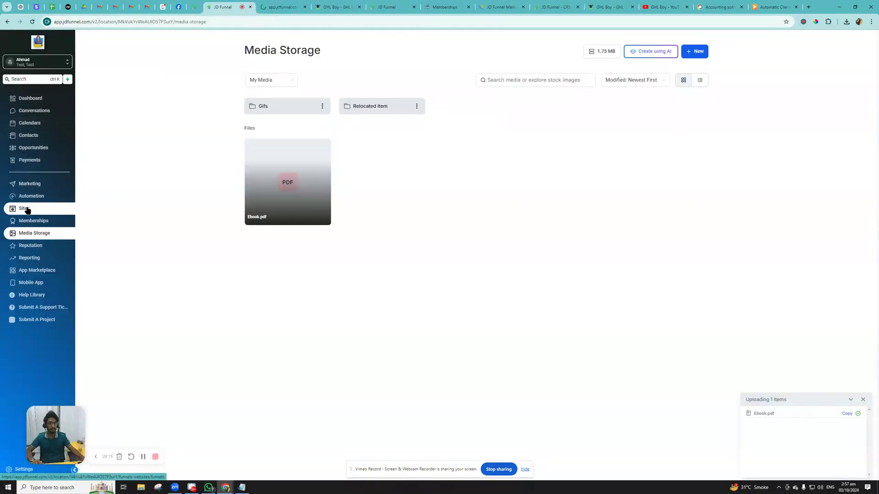
- Open the Download PDF form from Sites > Forms in the form builder
click(27, 210)
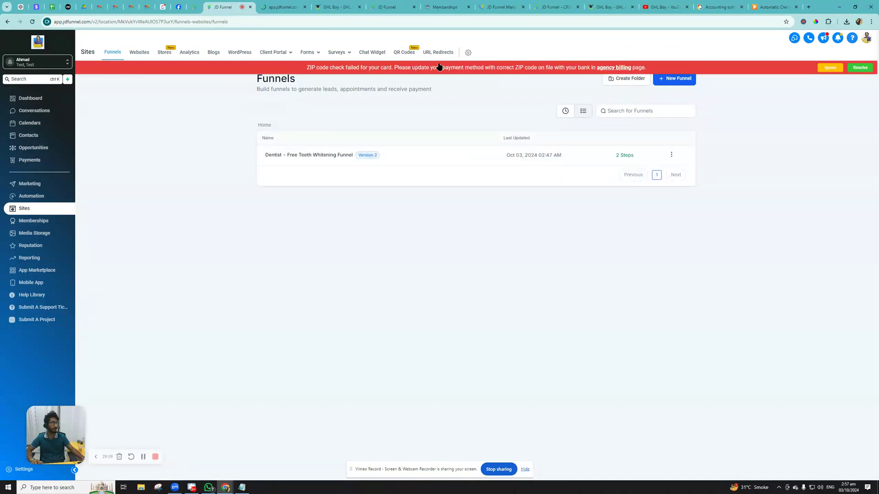
click(291, 66)
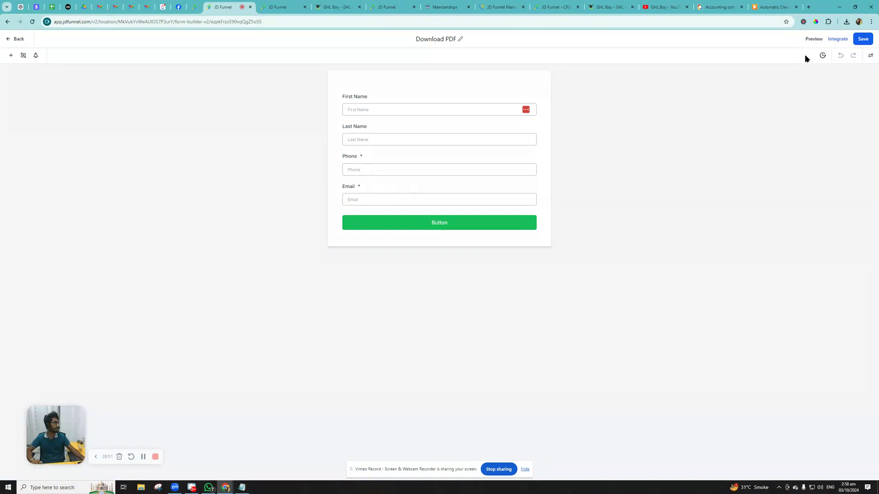
click(9, 55)
- Drag an Html element below the Email field and open its Edit HTML code editor
scroll(33, 282, down, 1)
scroll(33, 281, down, 5)
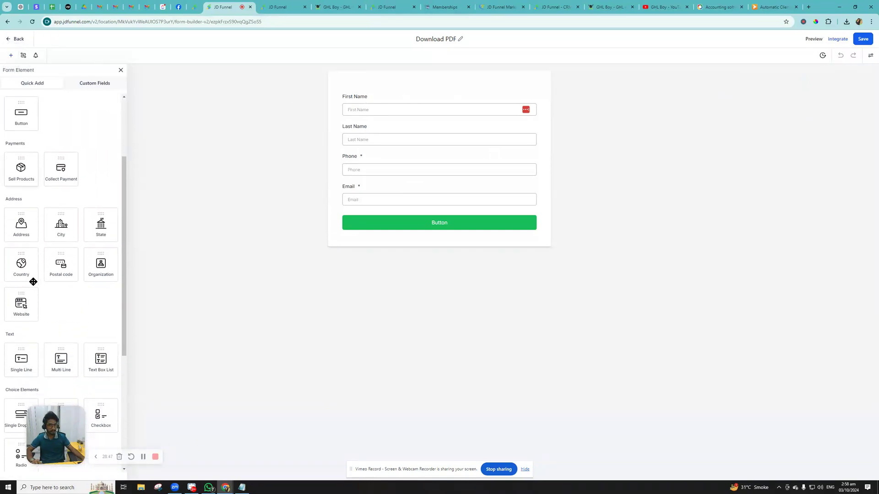
scroll(33, 282, down, 3)
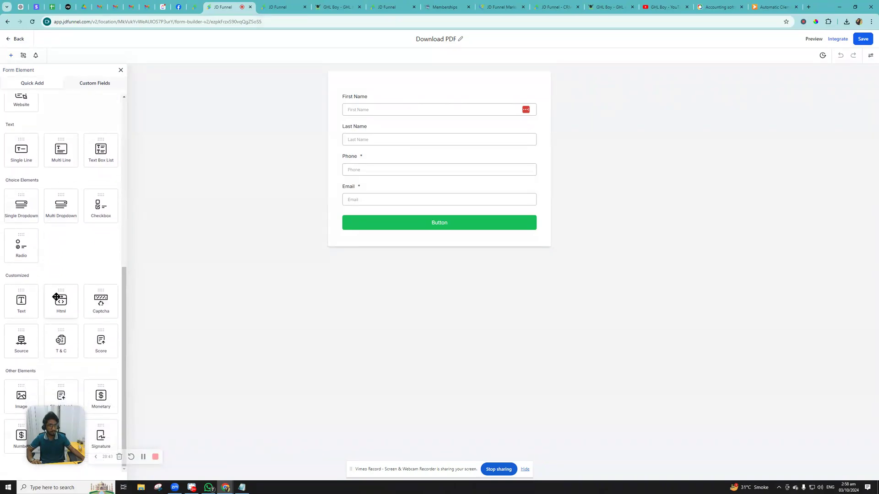
drag(61, 301, 357, 233)
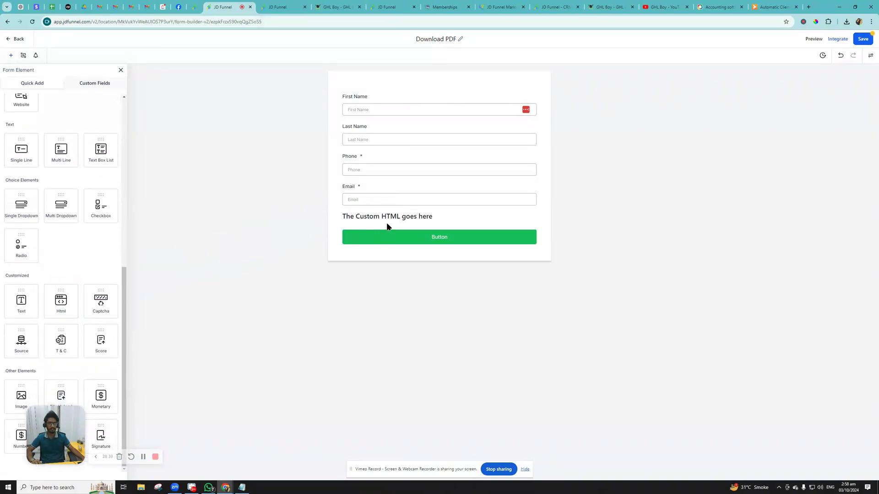
click(396, 216)
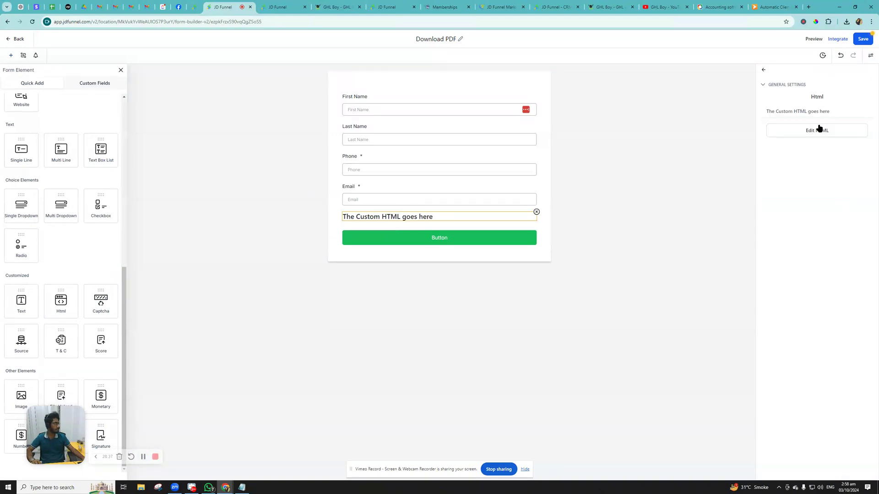
click(819, 130)
click(391, 247)
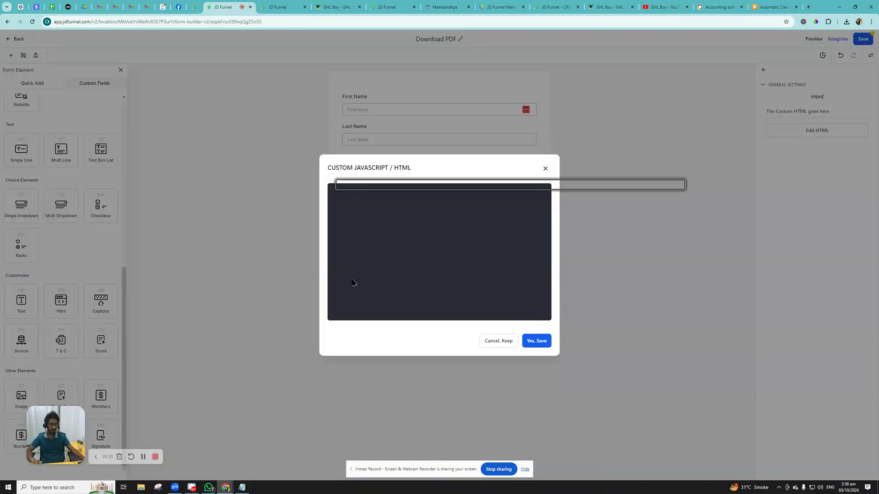
- Copy the whole download script from Notepad and paste it into the HTML block editor
click(241, 488)
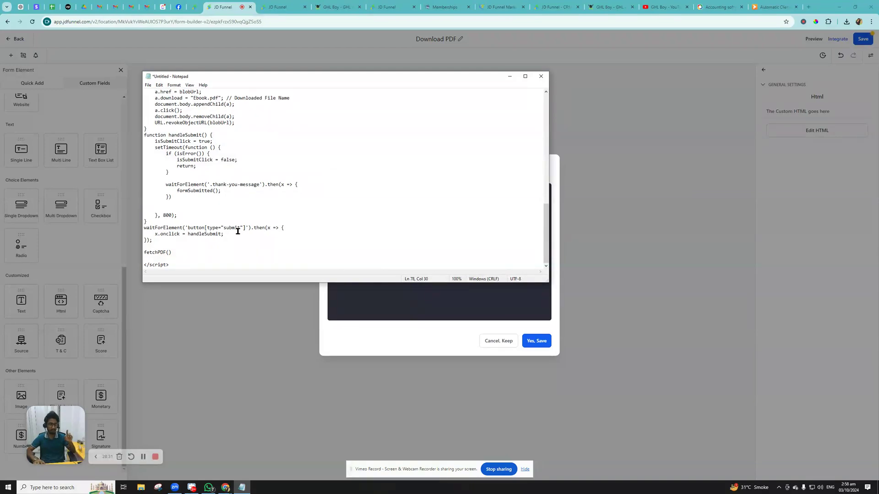
key(ctrl+a)
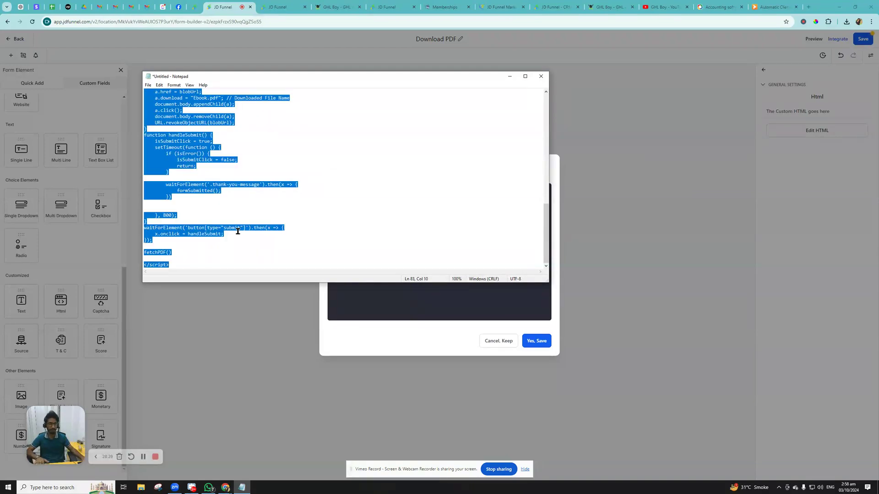
click(386, 302)
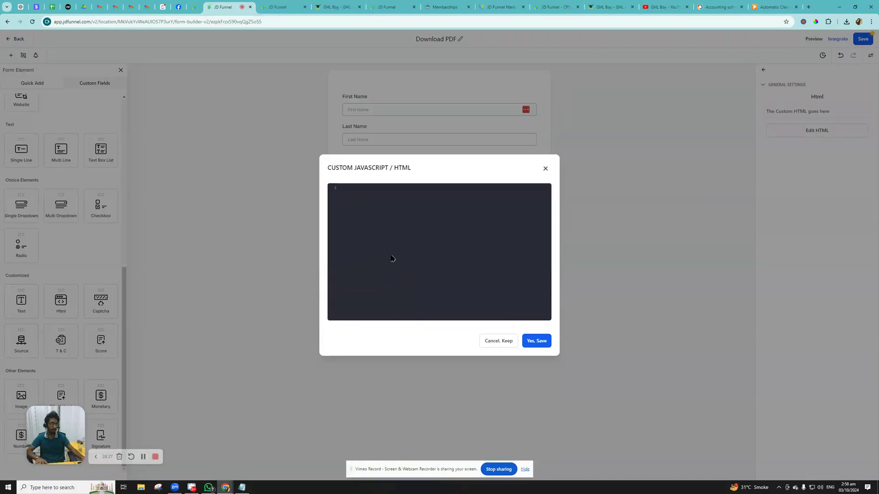
key(ctrl+v)
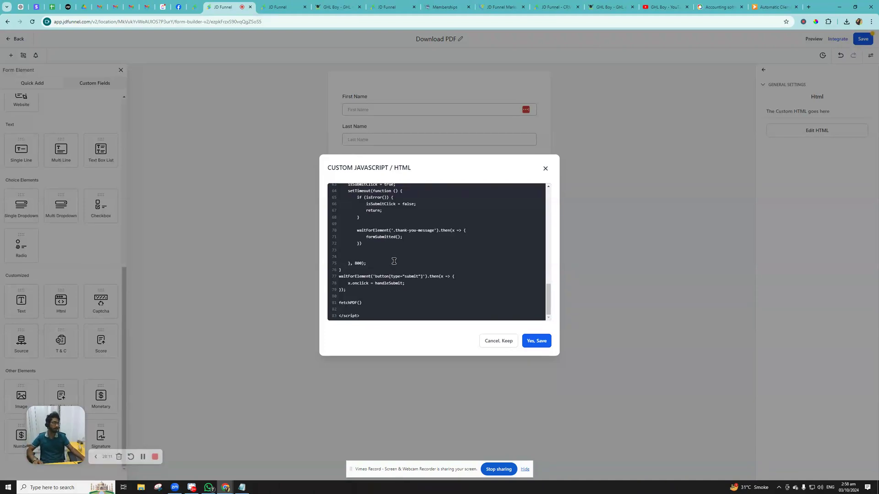
- Zoom the page to 150% and select the PDF URL string on line 35
scroll(439, 257, up, 10)
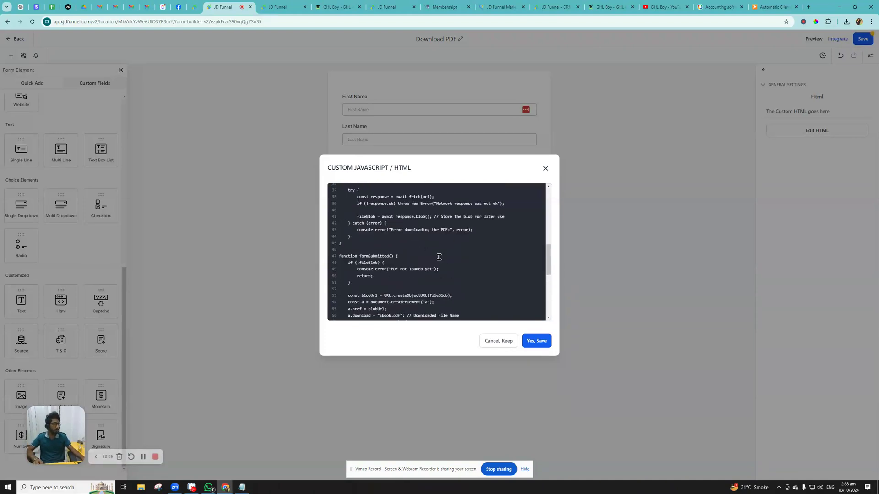
key(ctrl+plus)
key(ctrl+plus)
key(ctrl+plus)
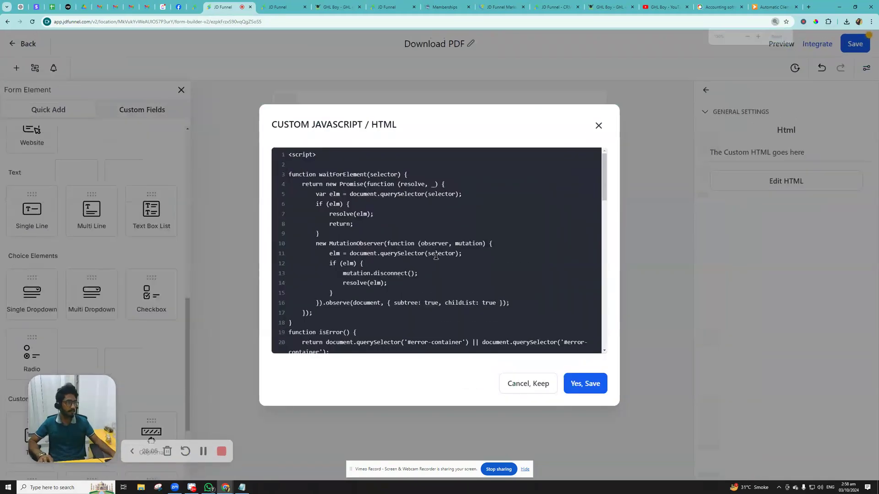
scroll(435, 257, down, 4)
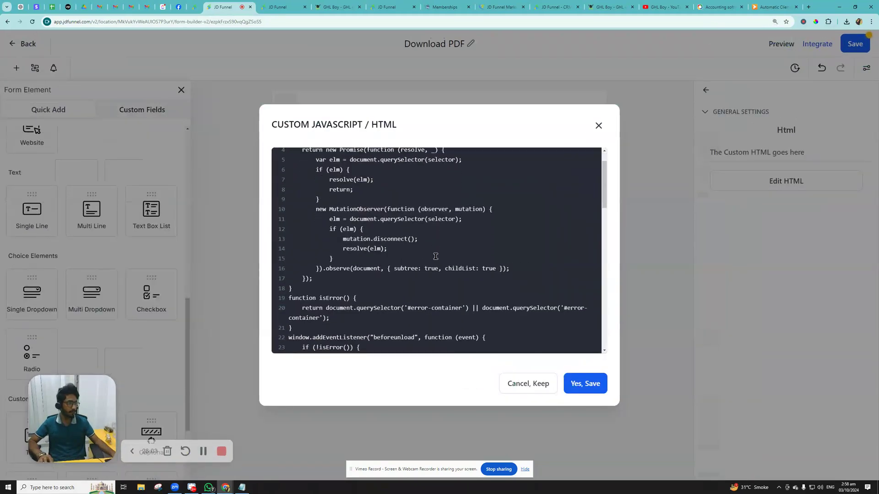
scroll(436, 257, down, 3)
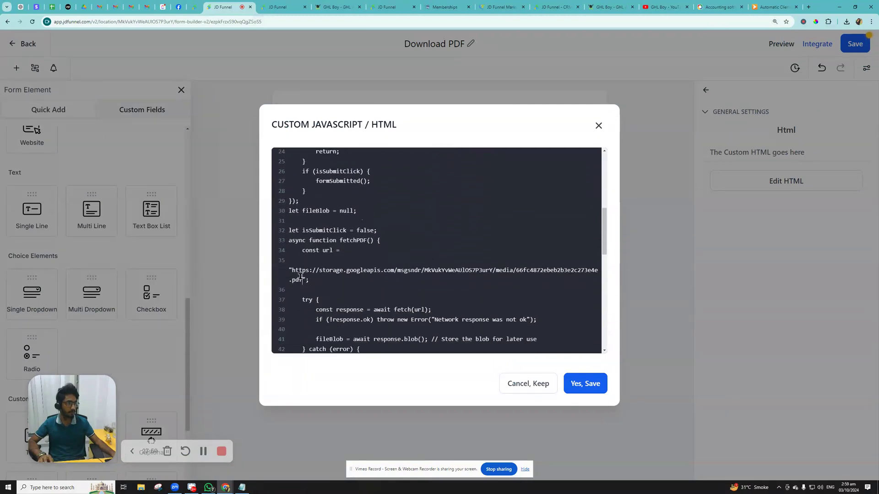
drag(303, 279, 293, 271)
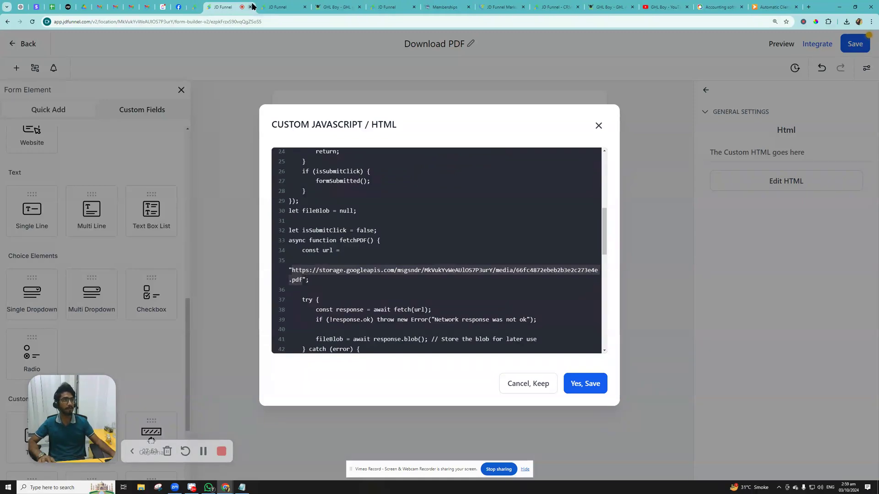
click(278, 7)
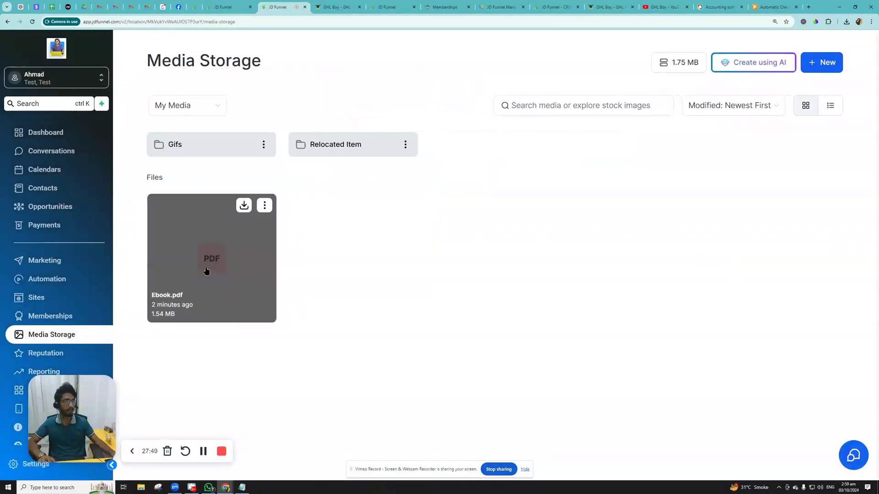
- Copy Ebook.pdf's link from Media Storage and paste it over the old URL on line 35
right_click(205, 269)
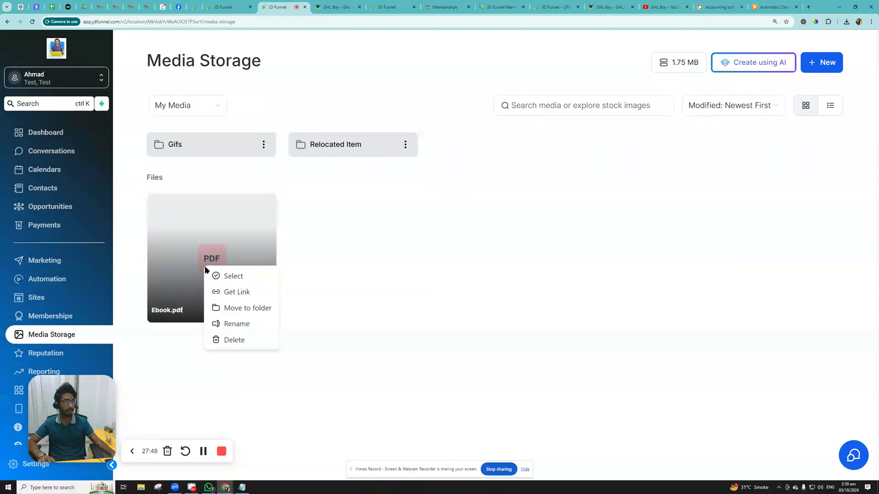
click(238, 293)
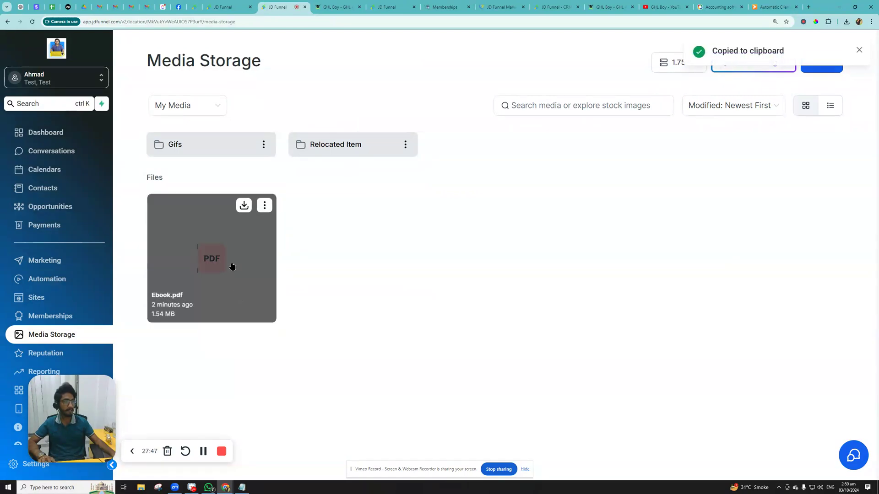
click(242, 6)
click(305, 280)
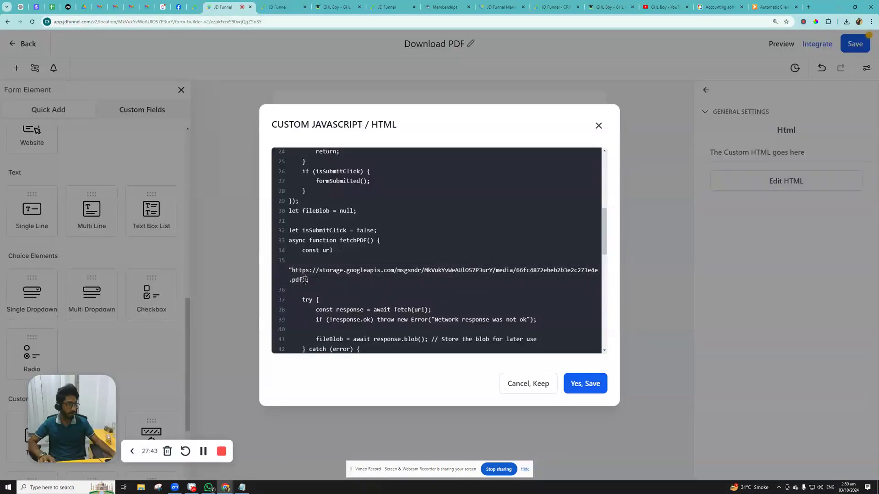
drag(302, 280, 294, 273)
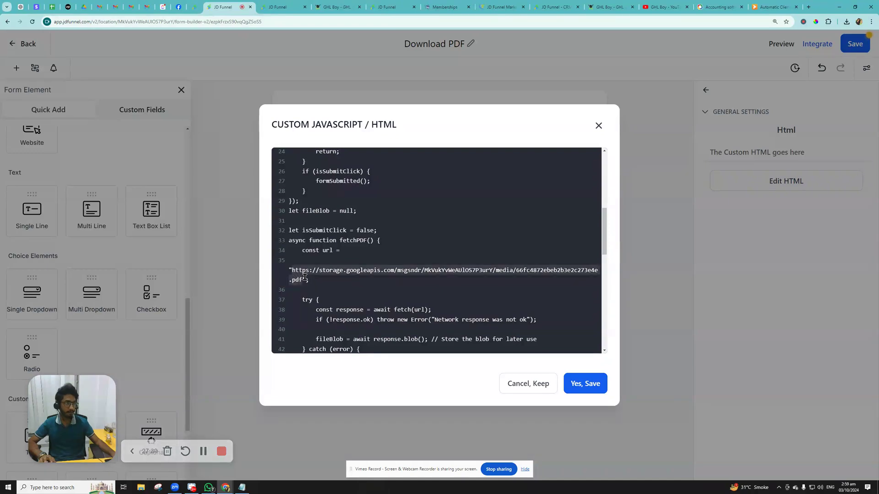
key(BackSpace)
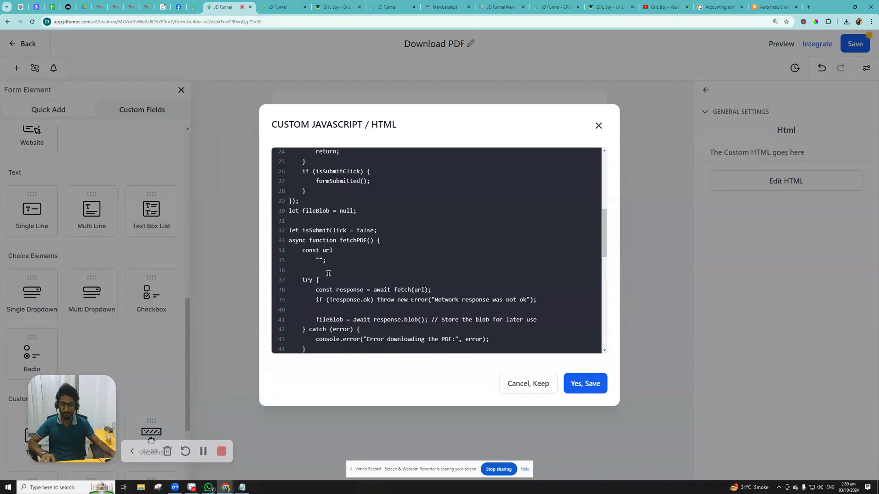
key(ctrl+v)
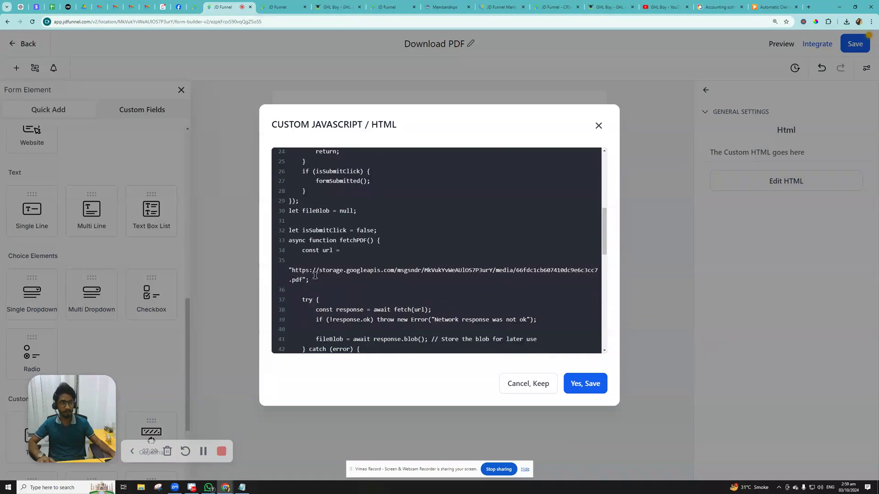
- Name the downloaded file 'My First Ebook.pdf' and save the script
scroll(328, 271, down, 3)
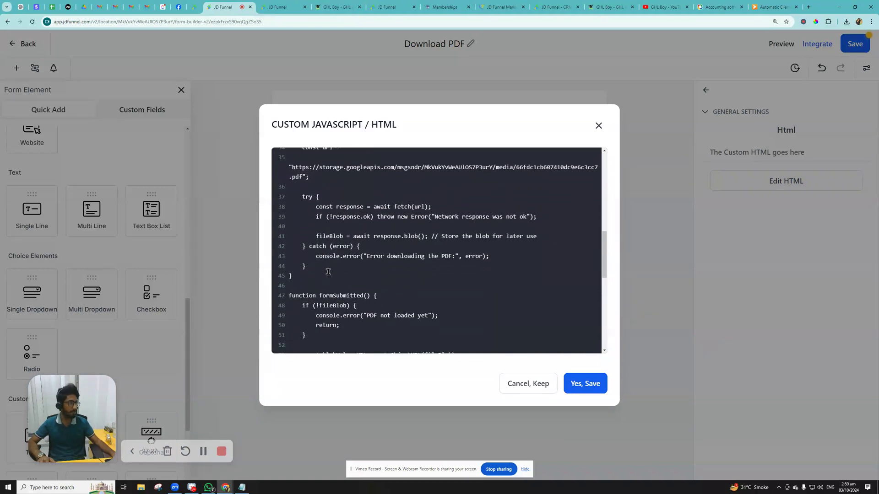
scroll(328, 272, down, 2)
scroll(327, 272, down, 3)
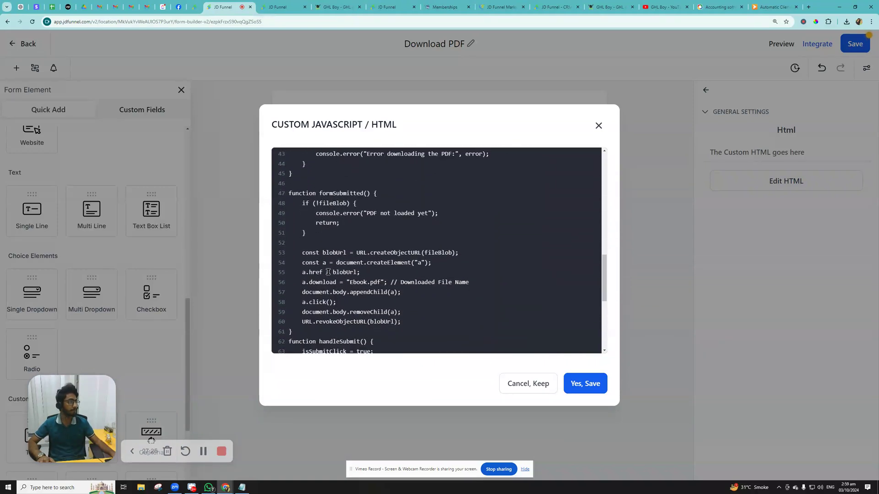
scroll(327, 272, down, 1)
scroll(327, 272, down, 2)
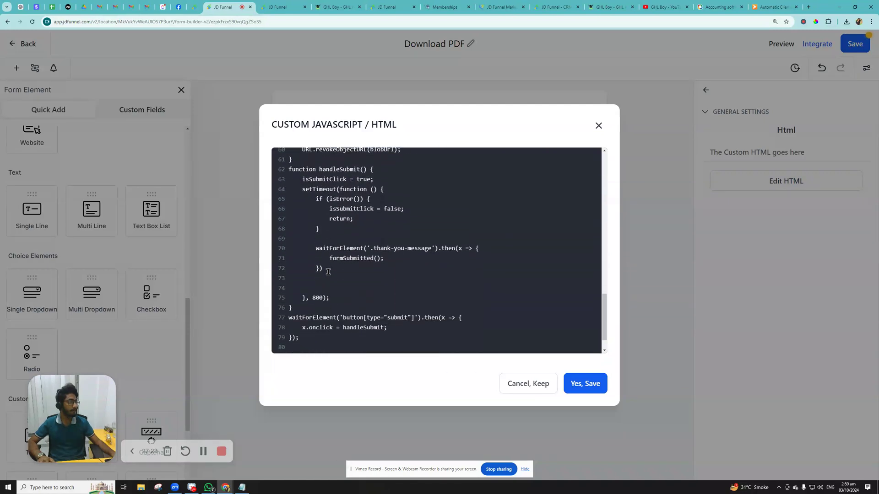
scroll(368, 260, up, 3)
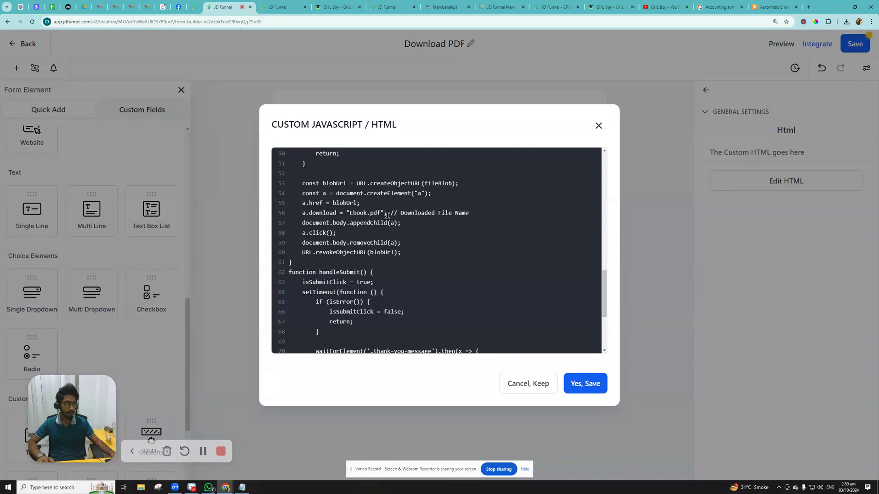
text(M)
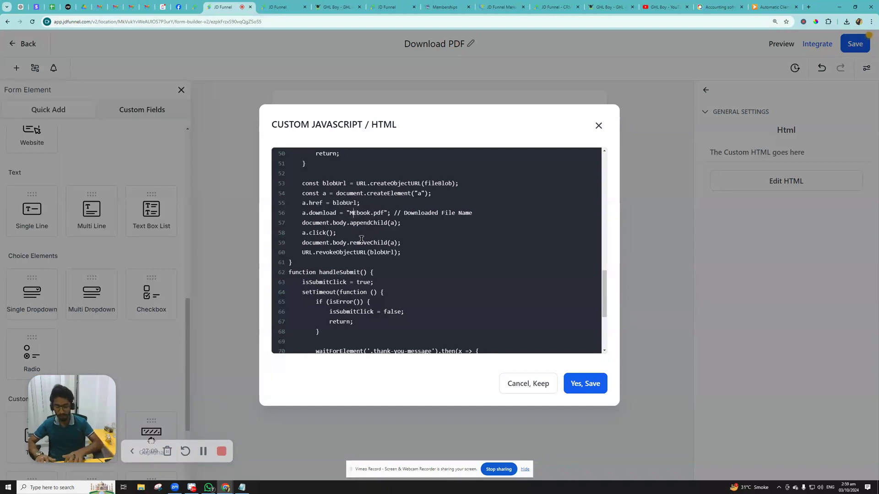
text(y )
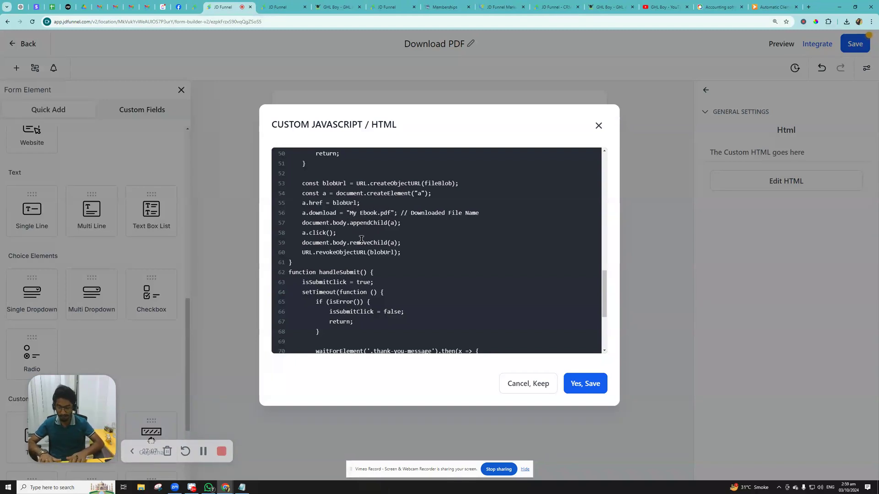
text(First)
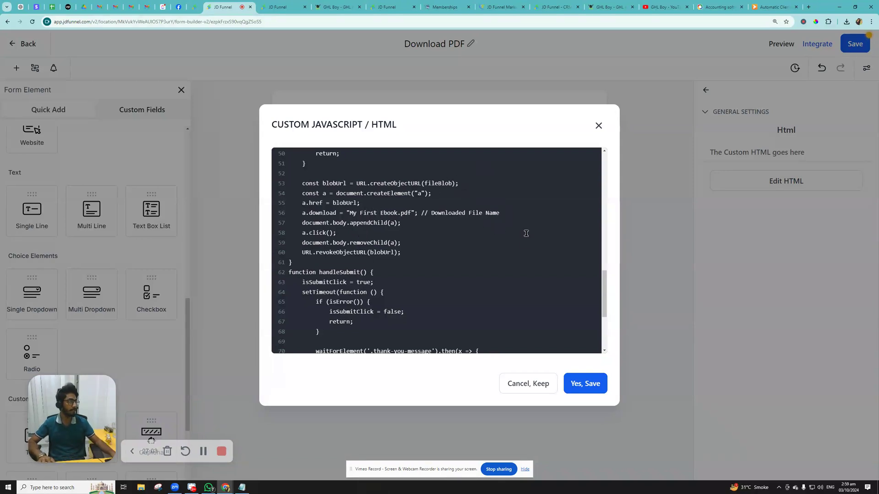
click(585, 383)
key(ctrl+minus)
key(ctrl+minus)
key(ctrl+minus)
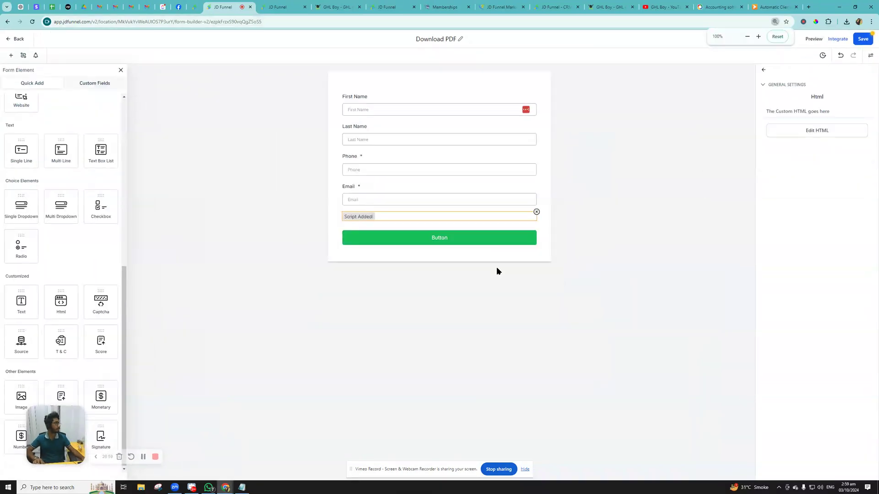
- Save the form, proceeding past the third-party script warning
click(726, 114)
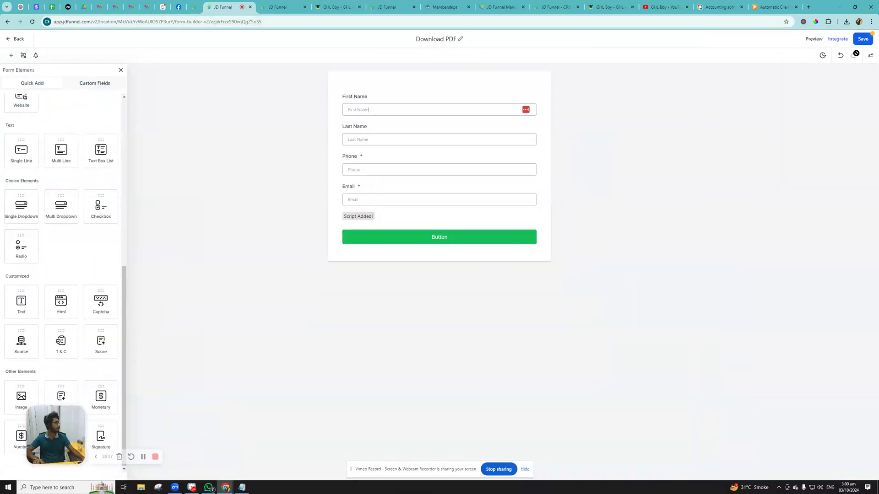
click(861, 39)
click(509, 288)
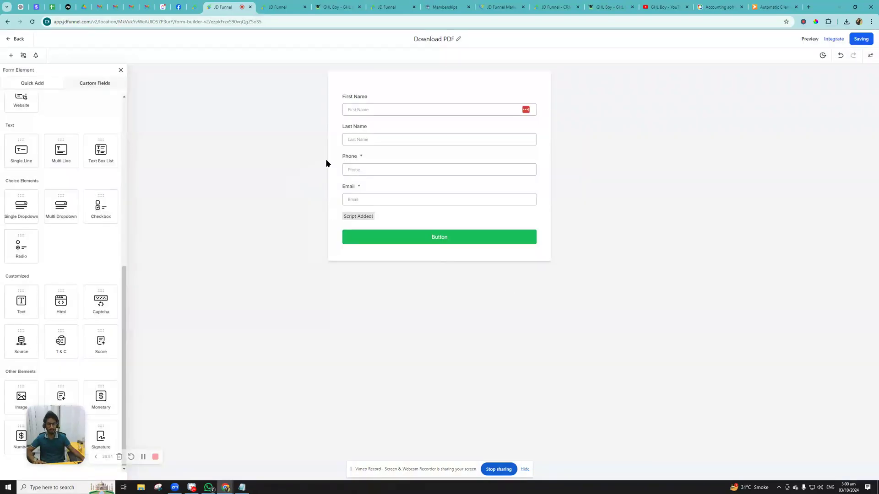
- Toggle Phone and Email validation on then off, and save the form again
click(388, 169)
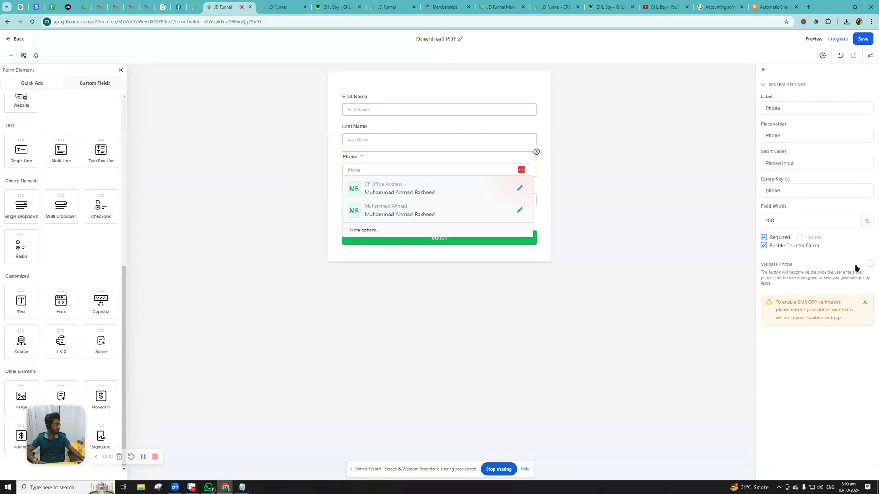
click(869, 265)
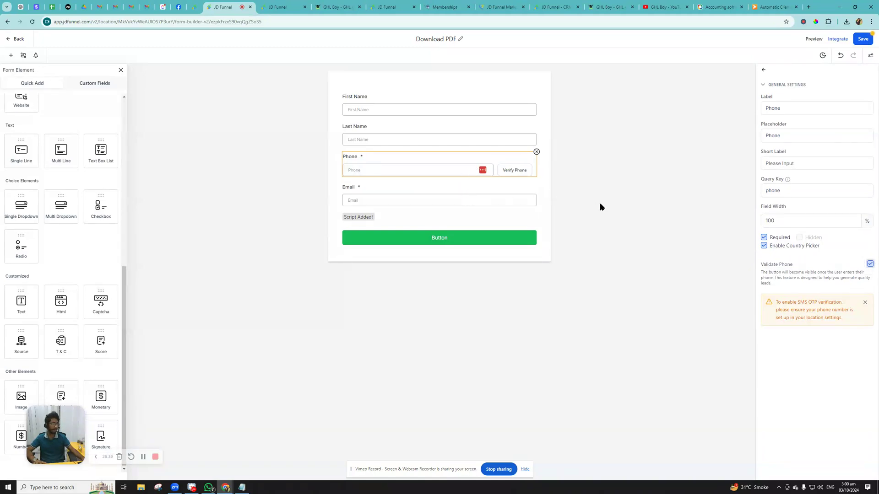
click(393, 201)
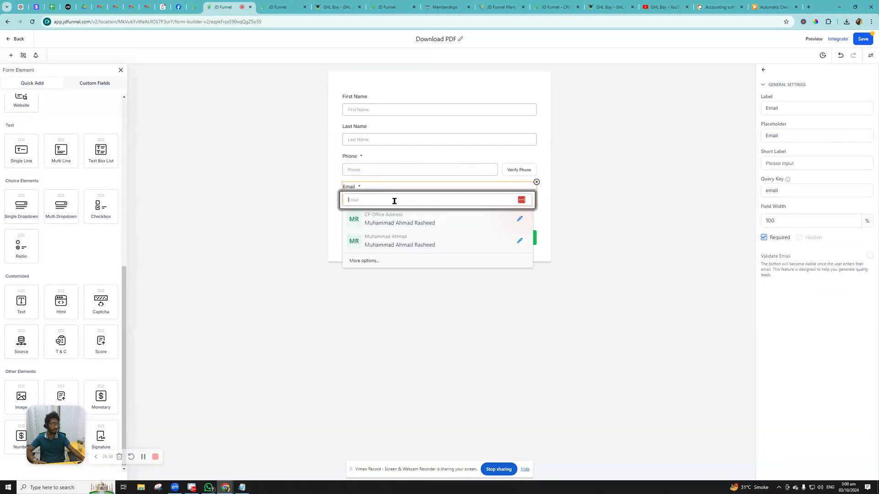
click(869, 256)
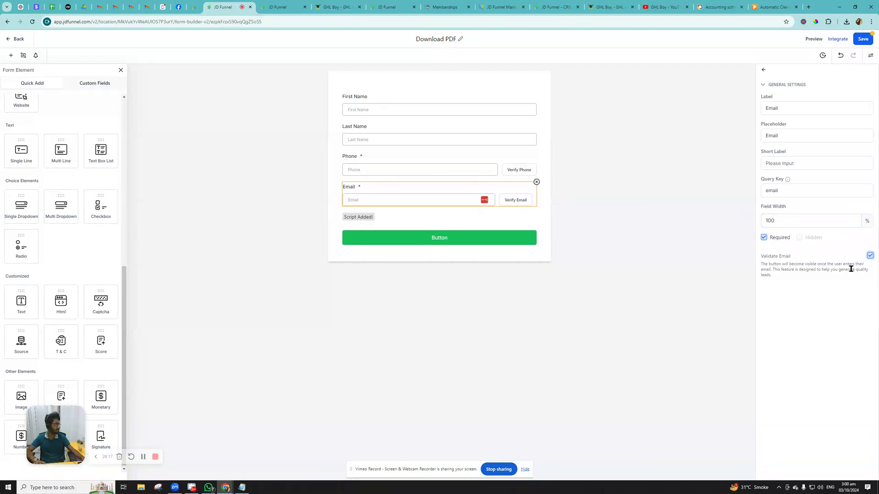
click(869, 256)
click(486, 170)
click(870, 264)
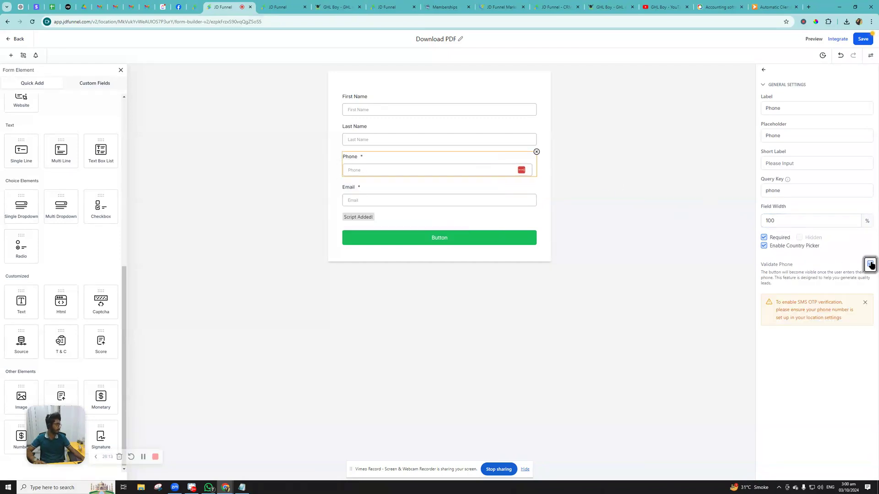
click(863, 38)
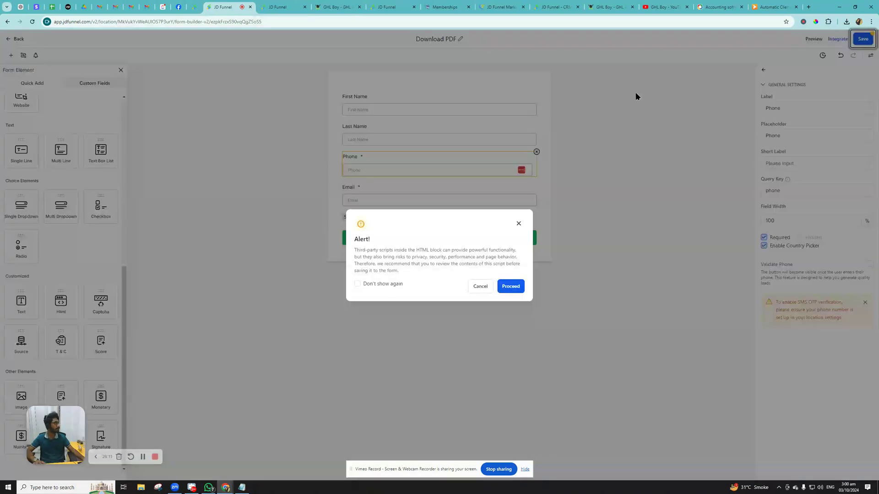
click(516, 287)
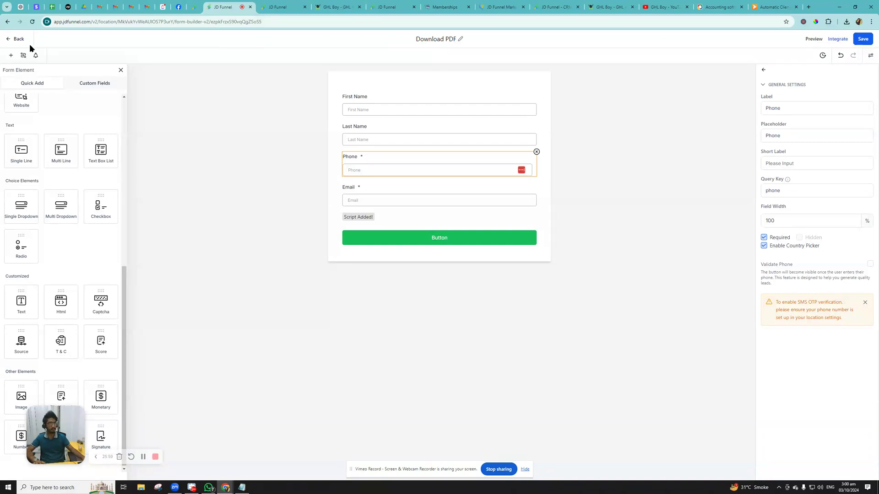
- Open the Dentist - Free Teeth Whitening Funnel and dismiss the ZIP-code warning banner
click(18, 39)
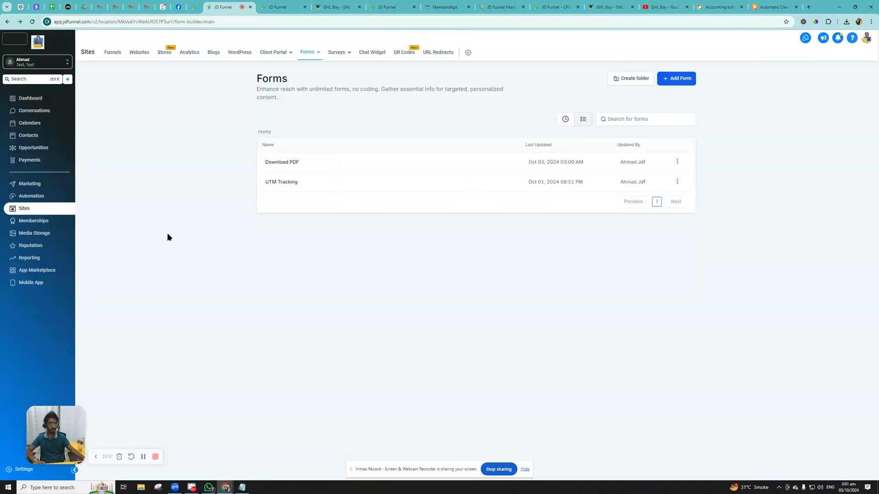
click(676, 162)
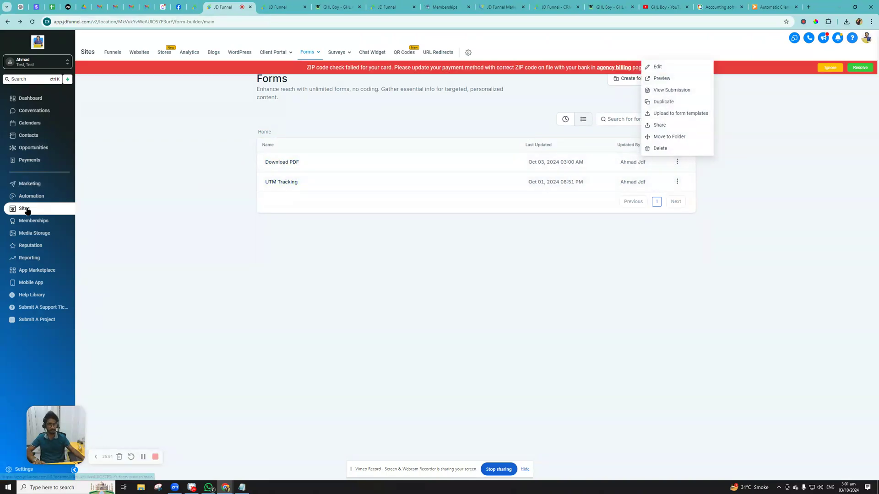
click(110, 53)
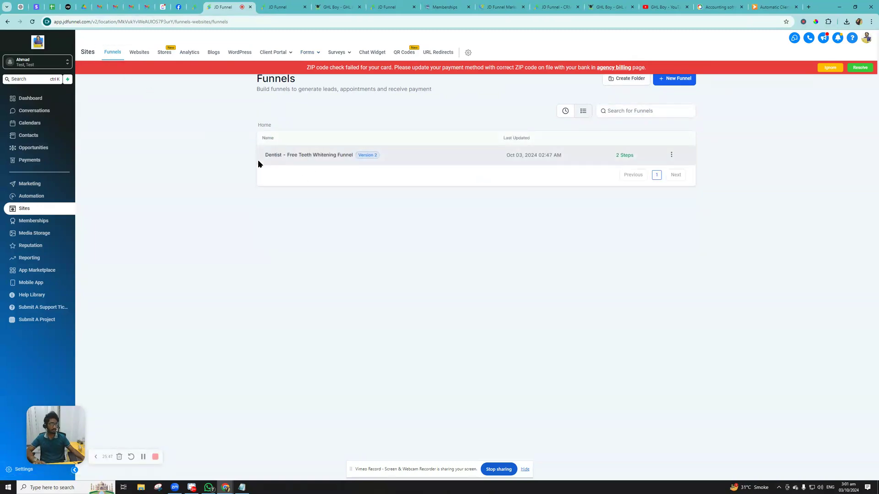
click(281, 156)
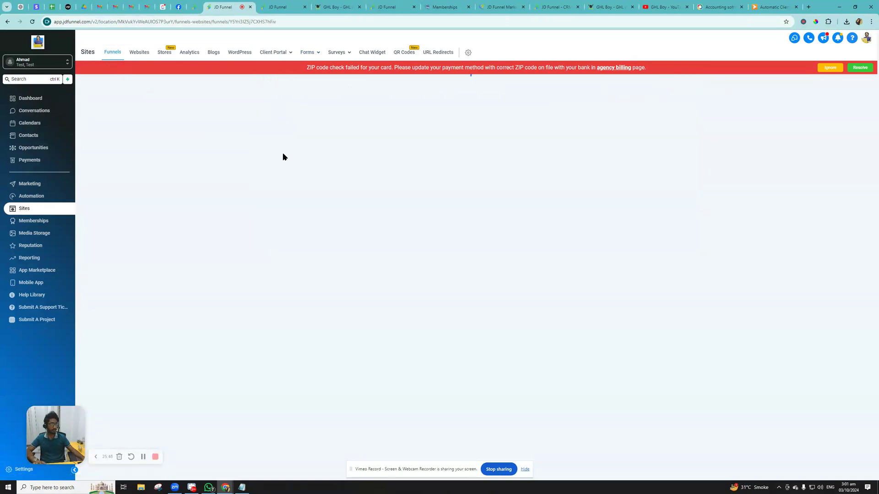
click(827, 67)
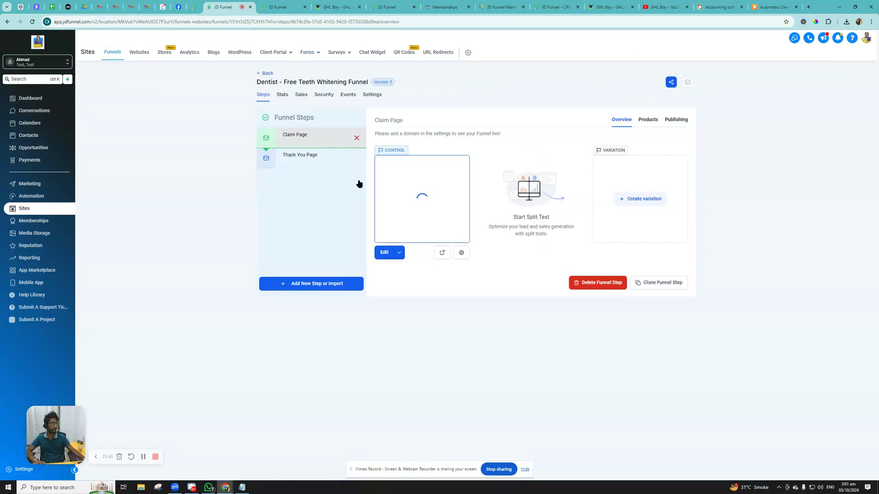
- Edit the Claim Page, select its form, and preview the page in a new tab
click(403, 252)
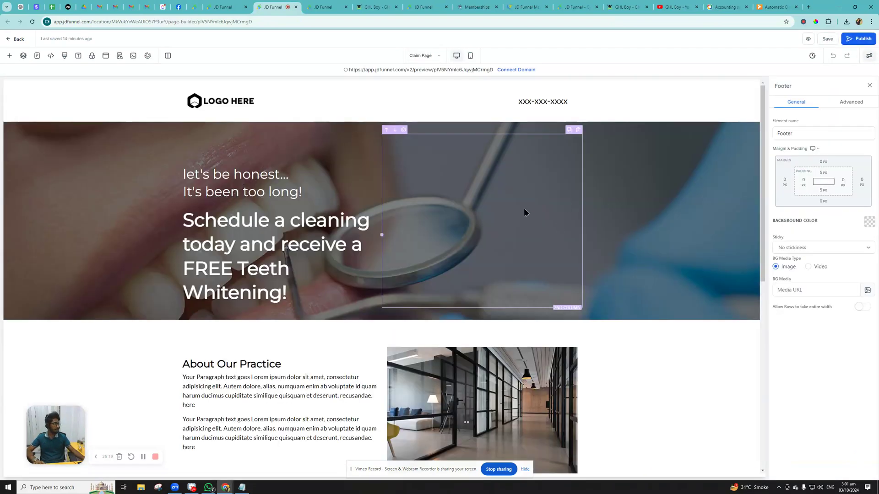
click(487, 211)
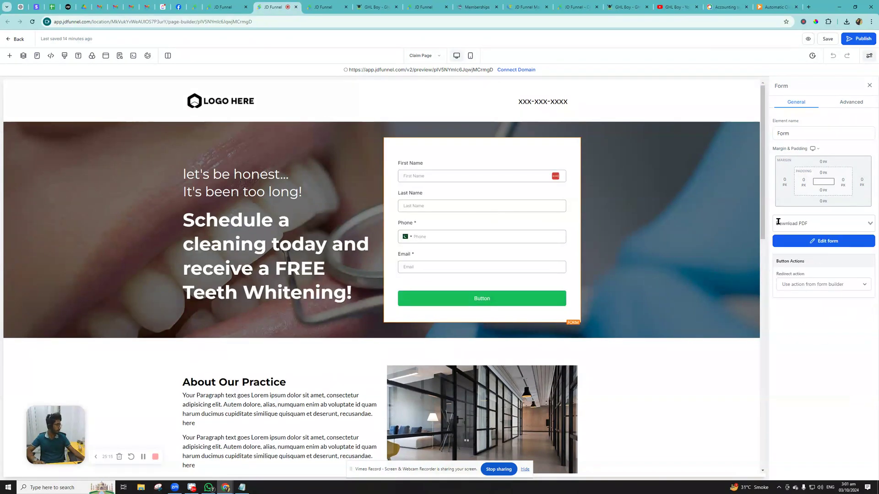
click(809, 39)
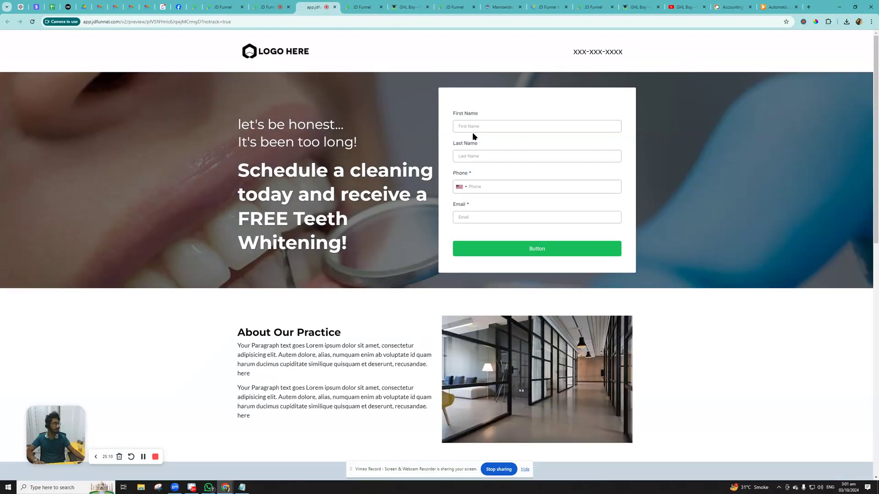
- Fill the preview form with a sample first name, last name, phone number and e-mail
click(473, 126)
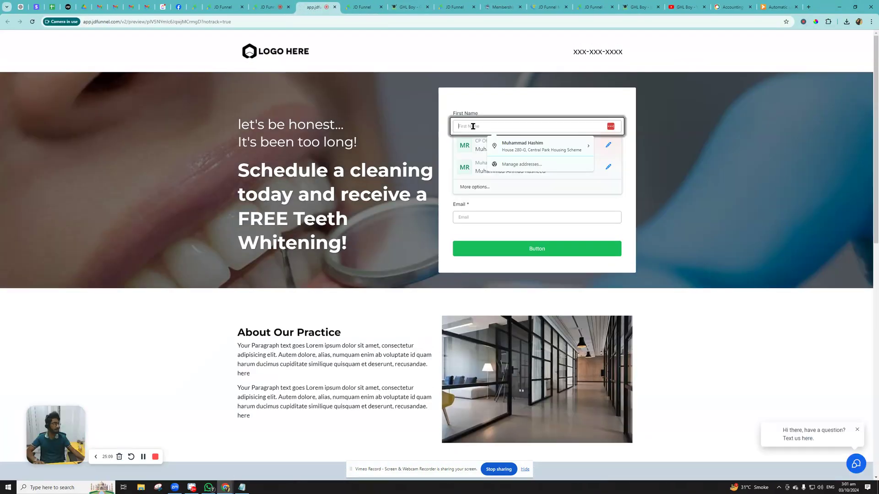
text(GHL B)
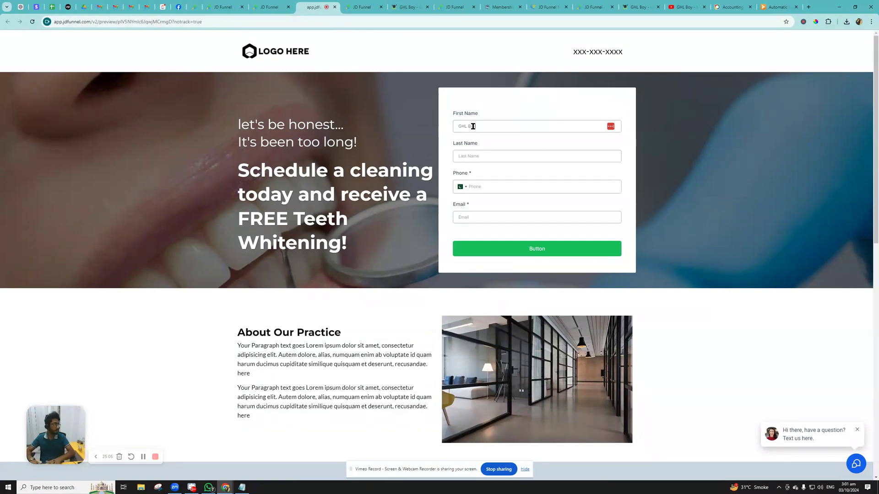
key(Tab)
click(472, 126)
key(BackSpace)
key(Tab)
click(466, 156)
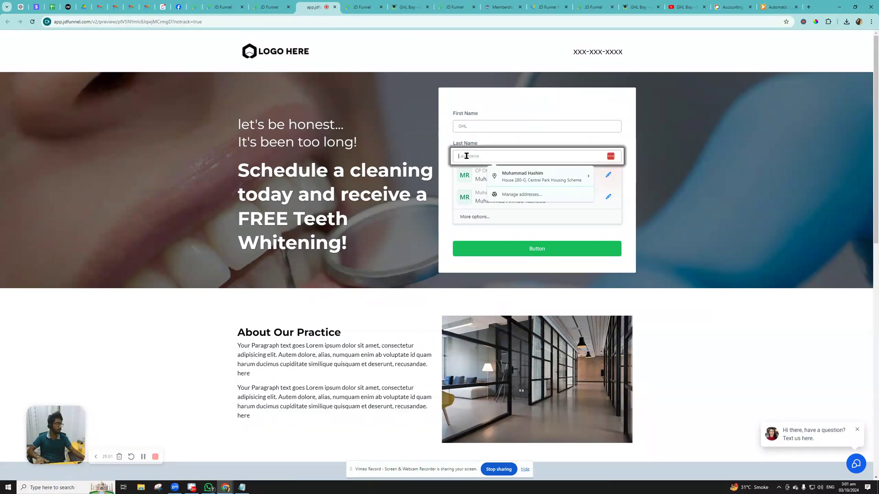
text(Boy)
click(491, 187)
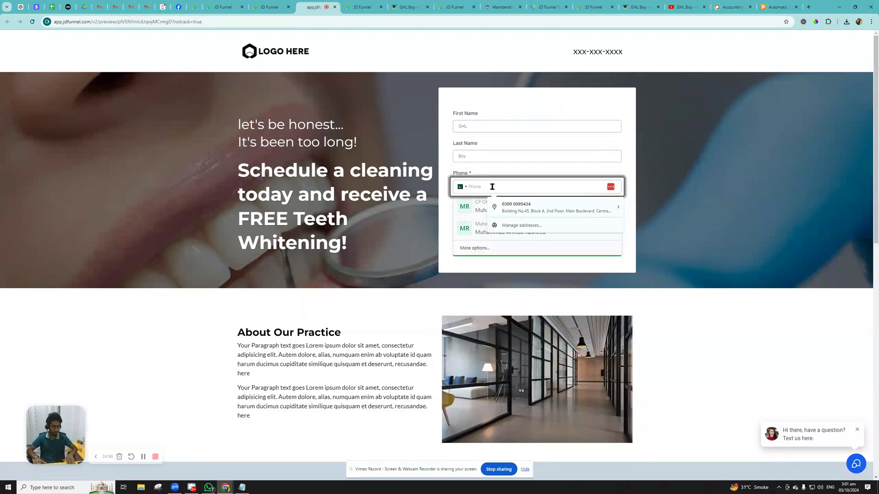
text(03001234567)
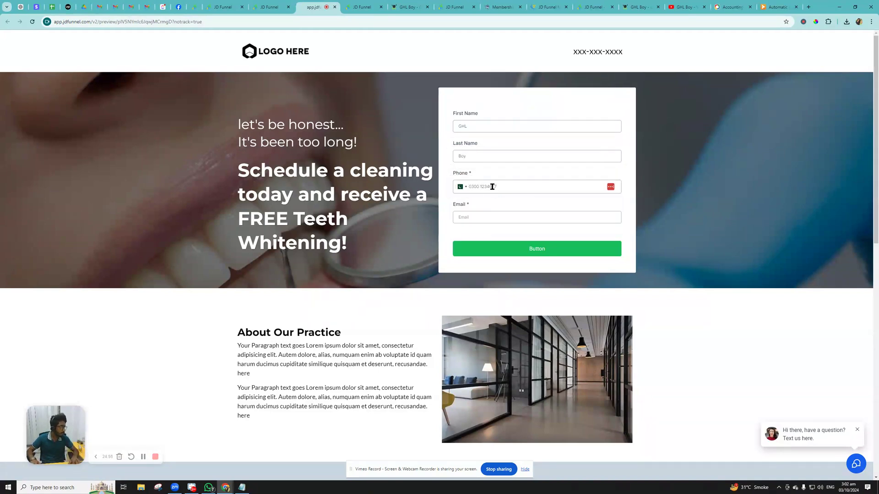
key(Tab)
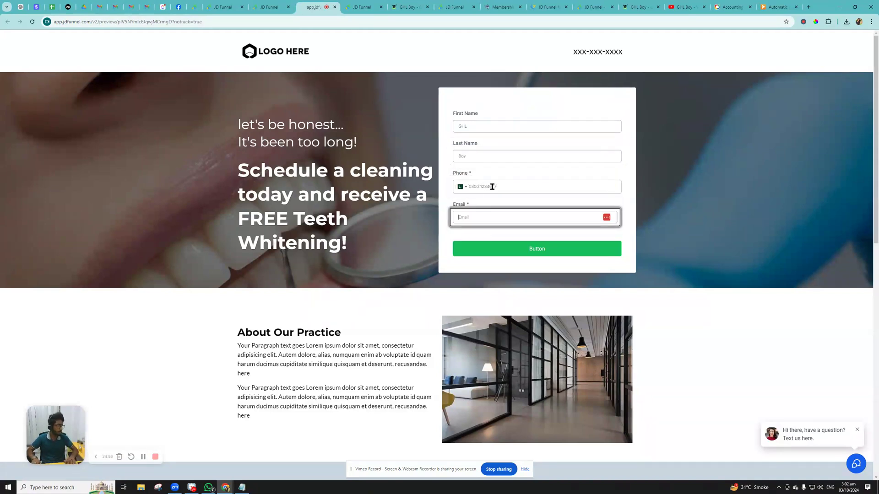
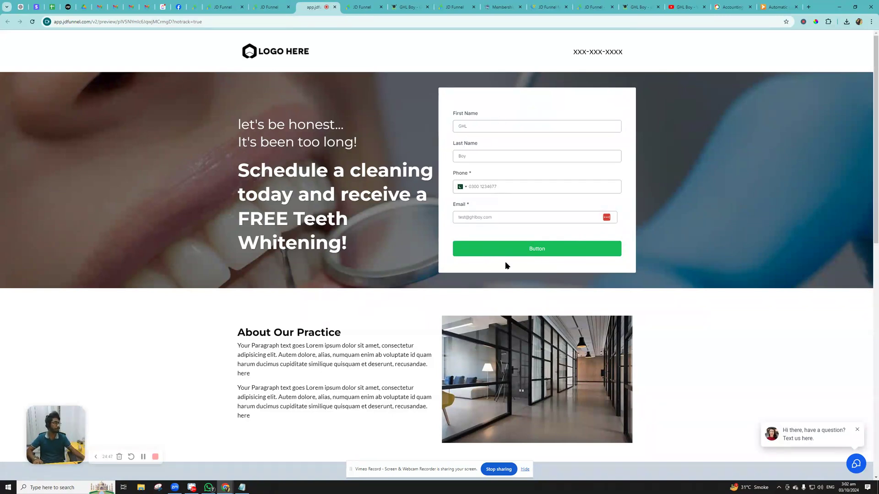
- Submit the form, confirm My First Ebook.pdf downloaded, and return to the funnel editor
click(527, 249)
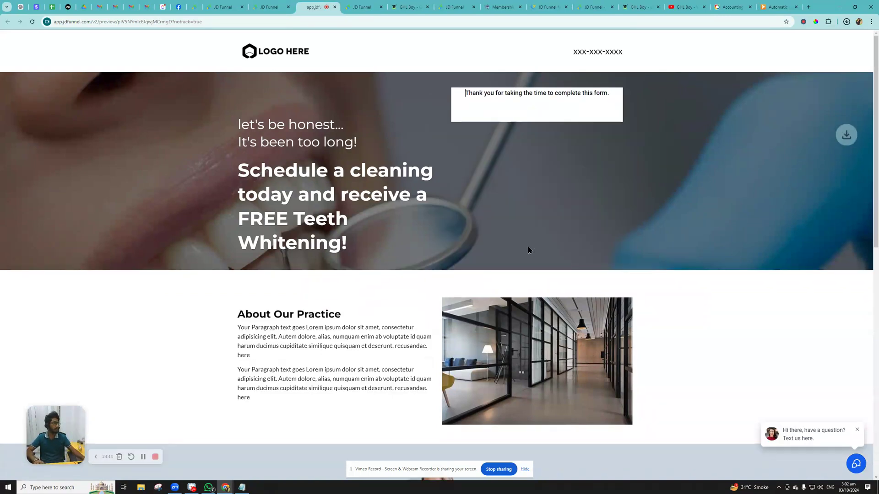
mouse_move(784, 44)
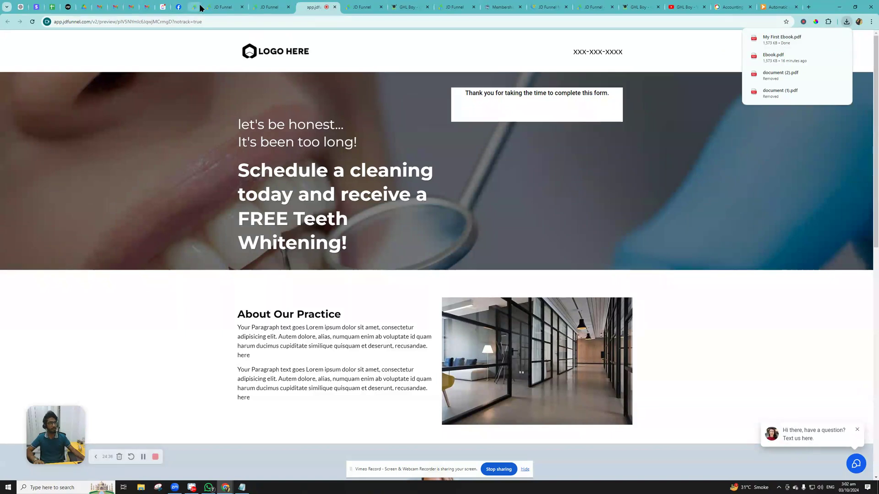
mouse_move(200, 7)
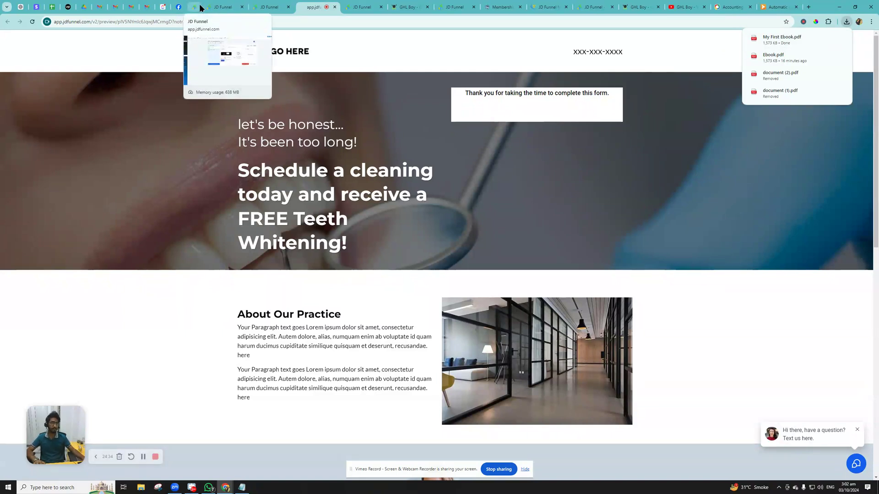
click(200, 7)
- Copy the Ebook.pdf link again from Media Storage
click(265, 7)
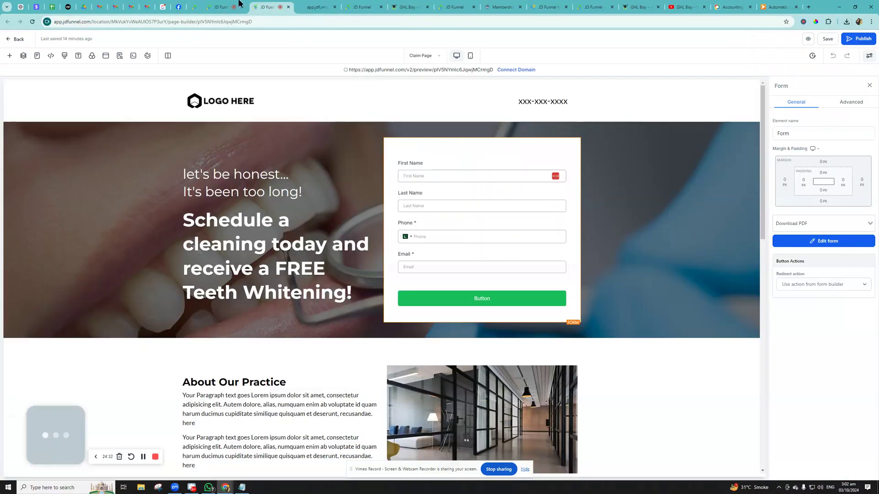
click(198, 5)
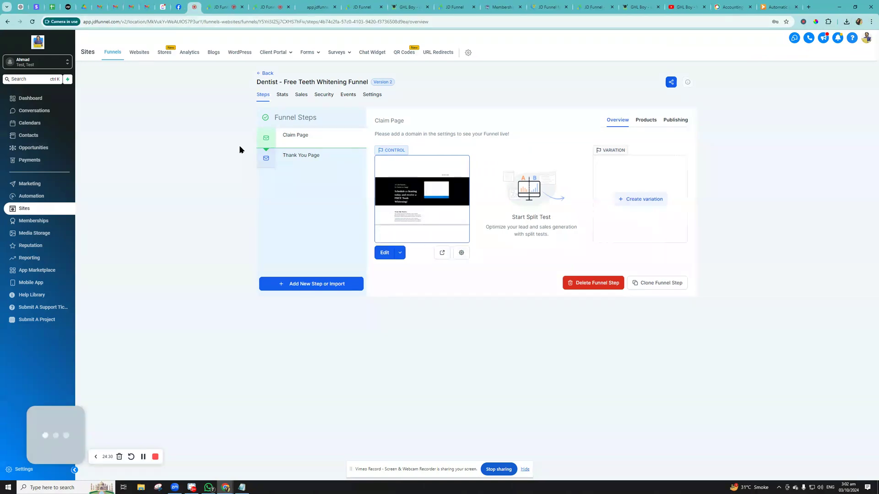
click(10, 469)
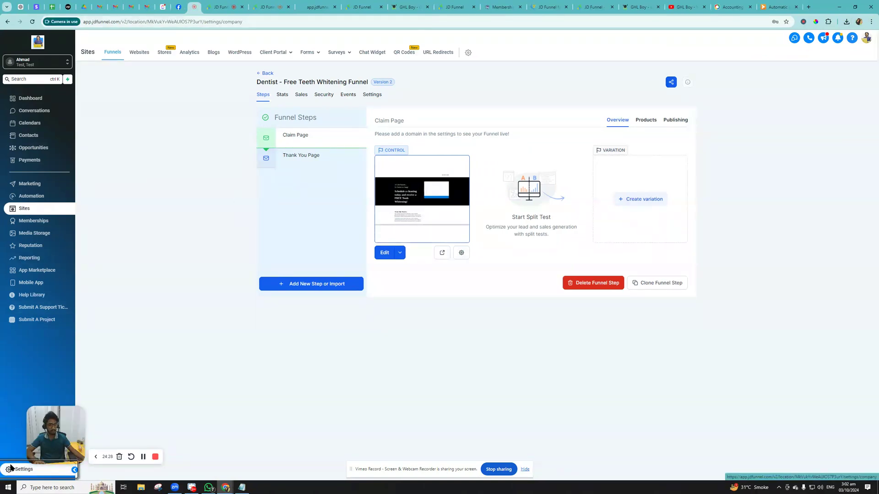
click(14, 96)
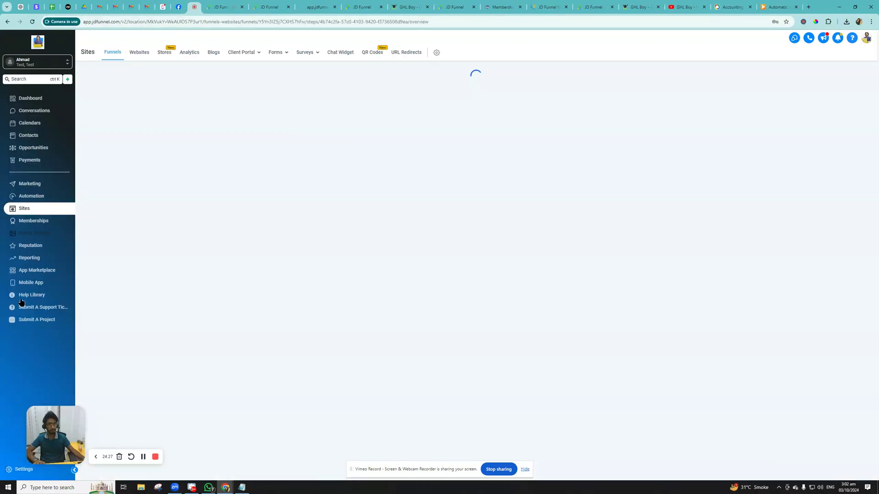
click(28, 234)
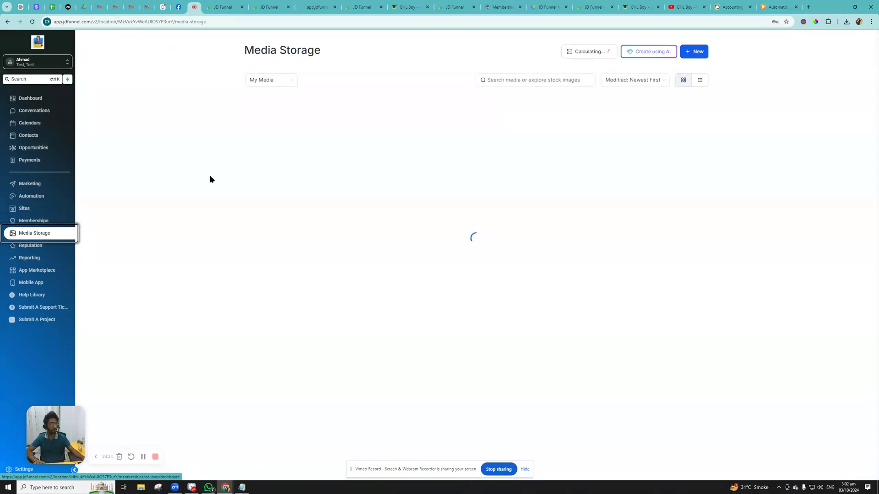
right_click(277, 188)
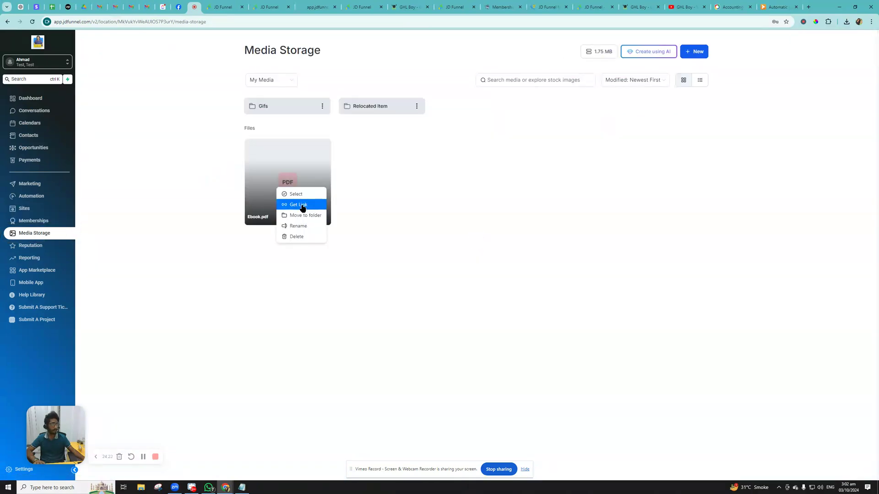
click(298, 205)
- Open the forms list from the funnel steps tab
key(ctrl+Tab)
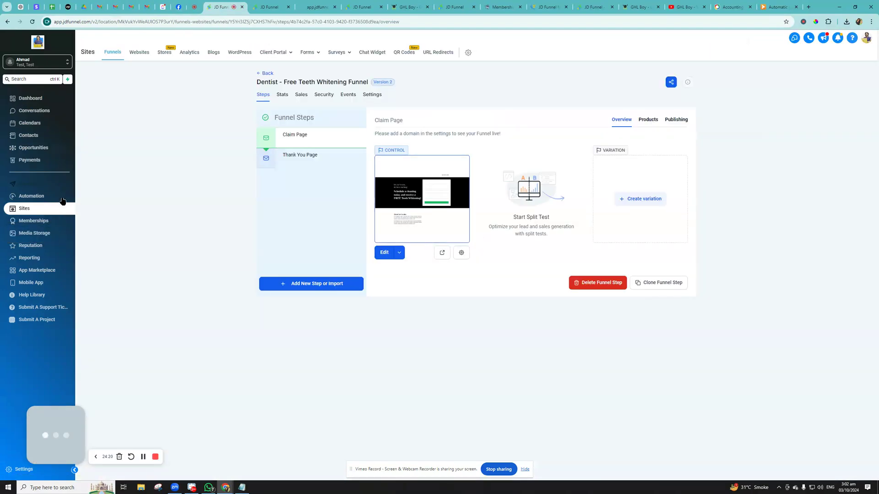
mouse_move(315, 52)
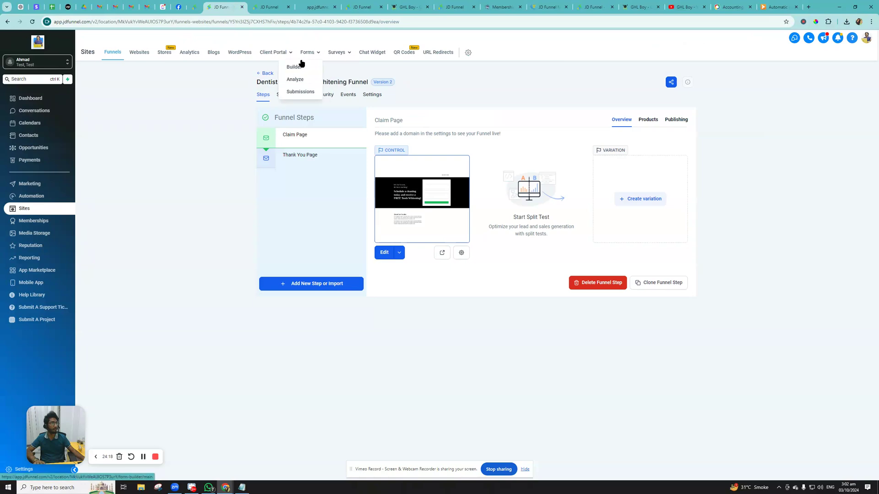
click(300, 66)
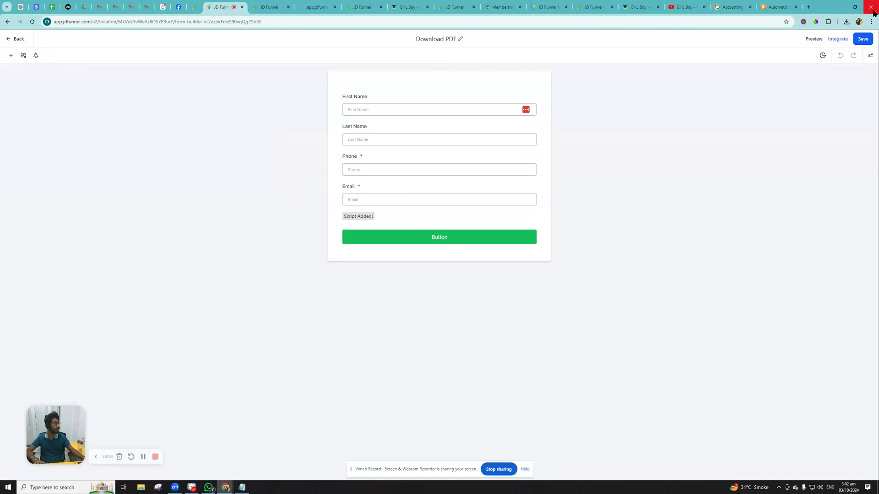
- Set the Download PDF form's On Submit to Open URL with the pasted Ebook.pdf link, and save
click(870, 55)
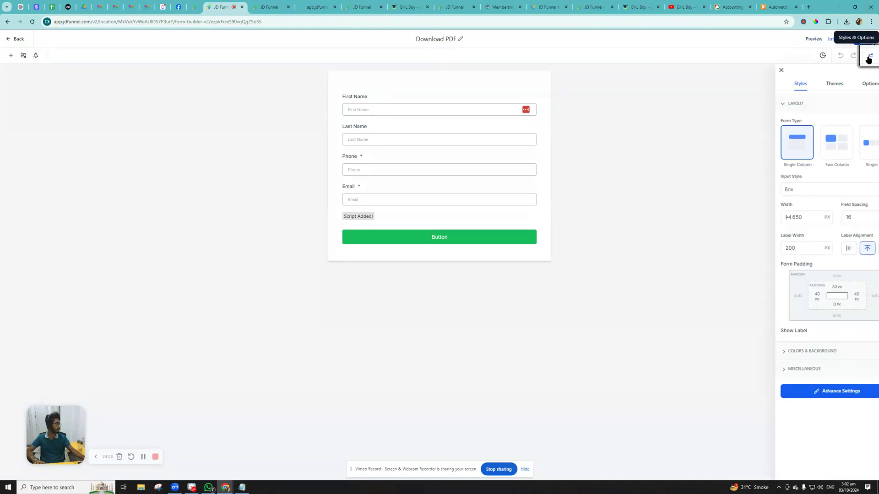
click(851, 83)
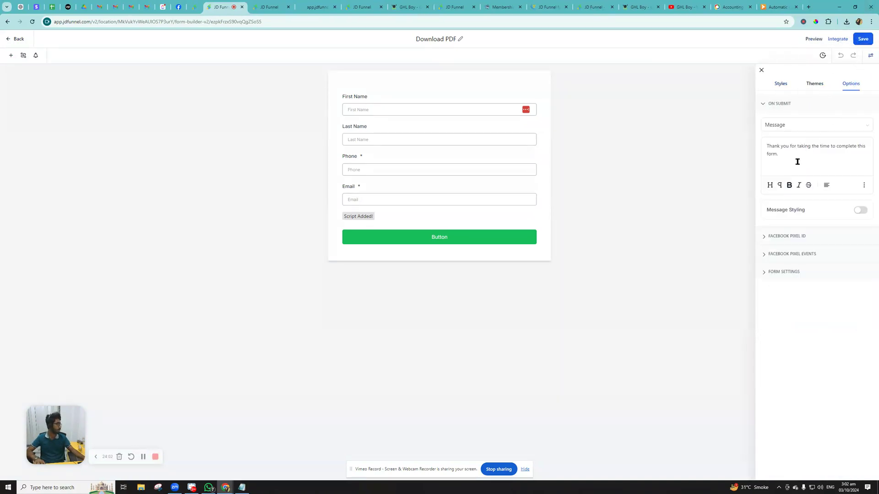
click(780, 125)
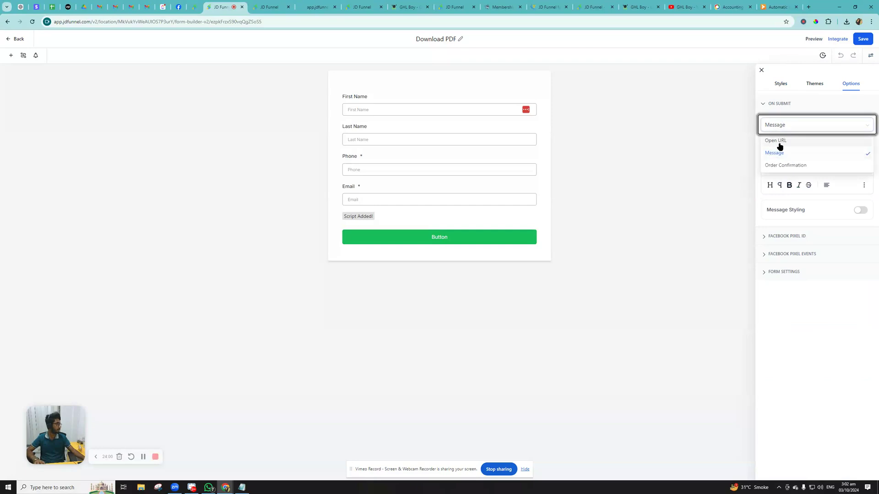
click(781, 142)
click(785, 146)
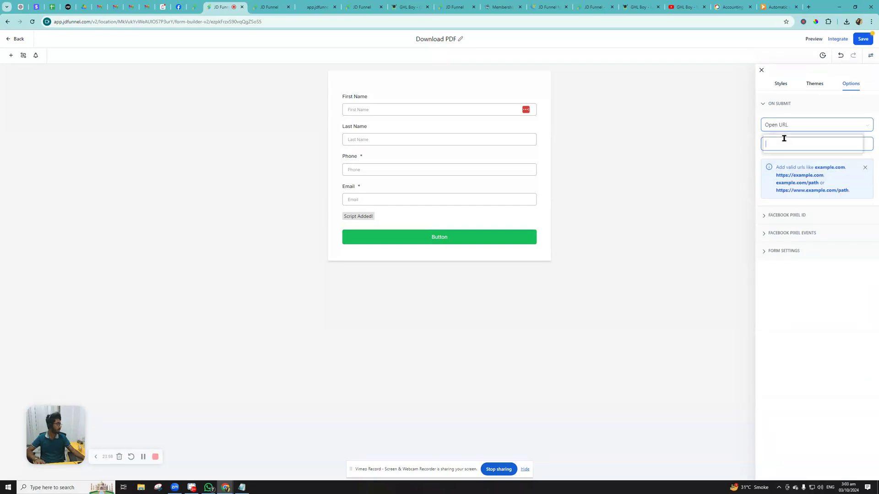
key(ctrl+v)
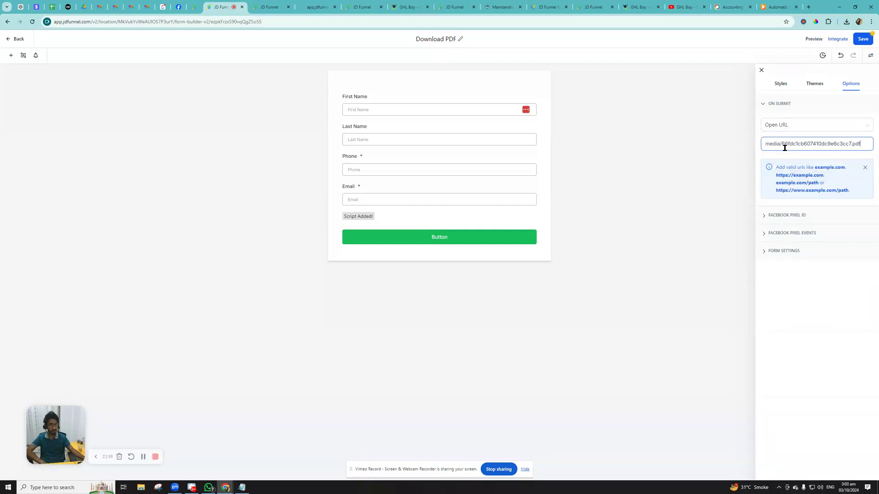
click(863, 40)
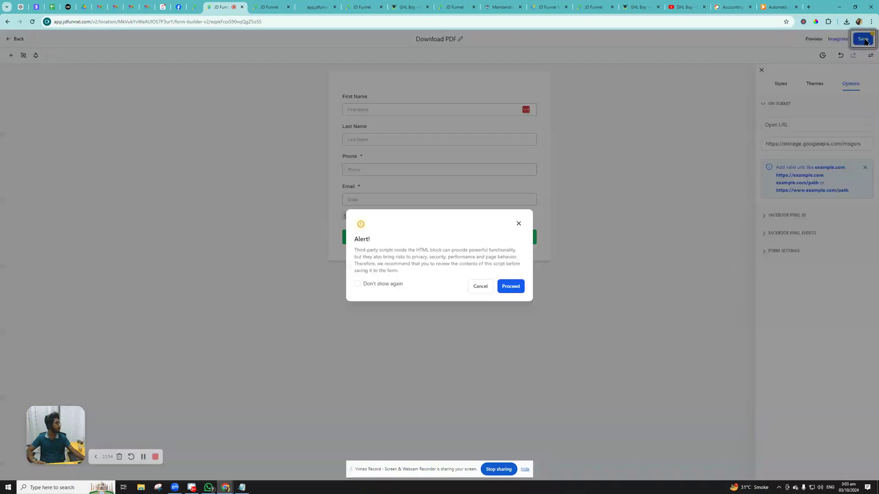
click(515, 286)
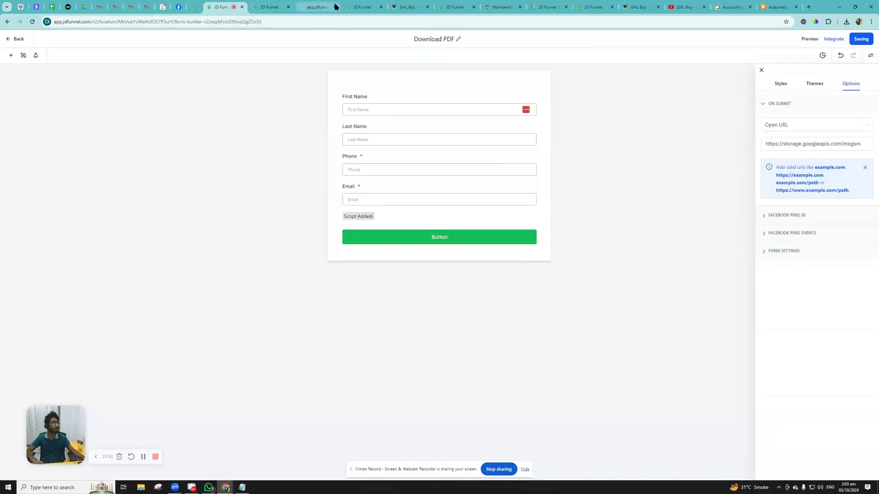
- On the landing page preview, fill the form's first name, last name and phone with test values
click(360, 9)
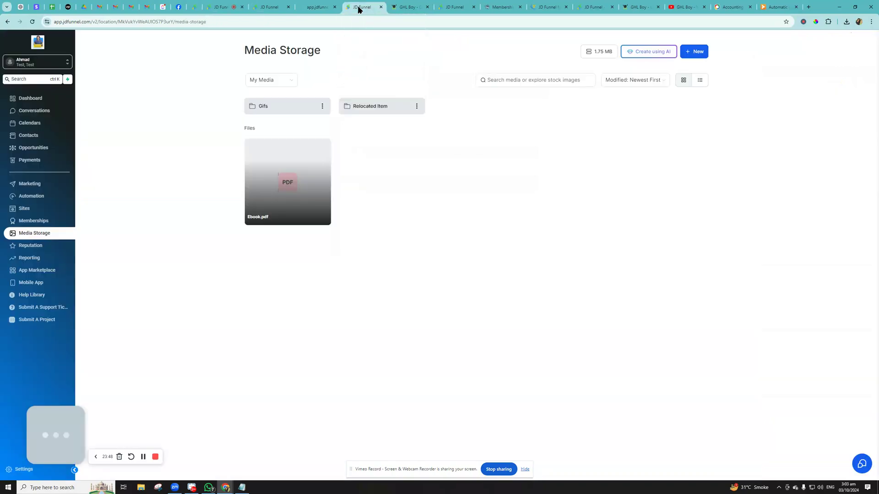
click(316, 7)
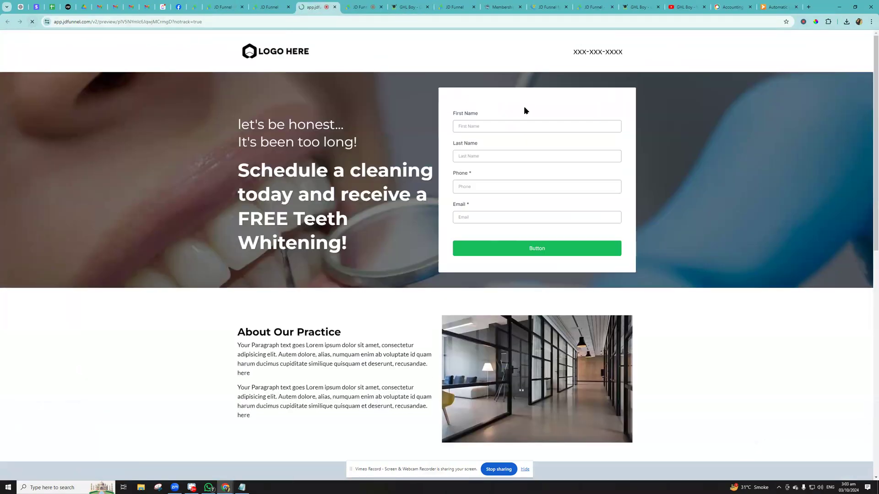
click(476, 122)
text(GH)
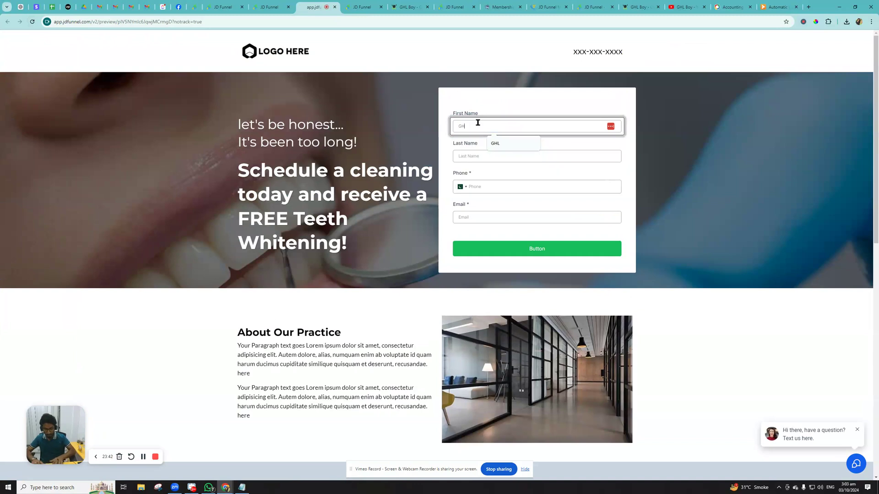
text(L Boy)
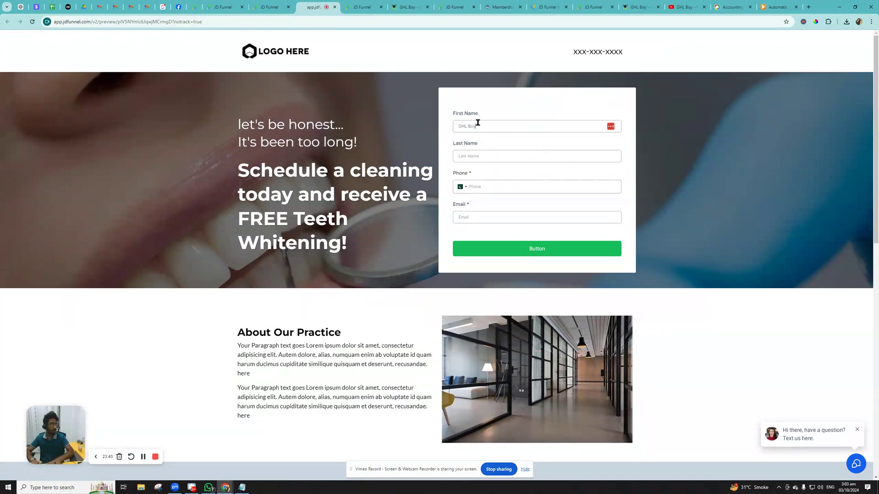
key(Tab)
click(531, 149)
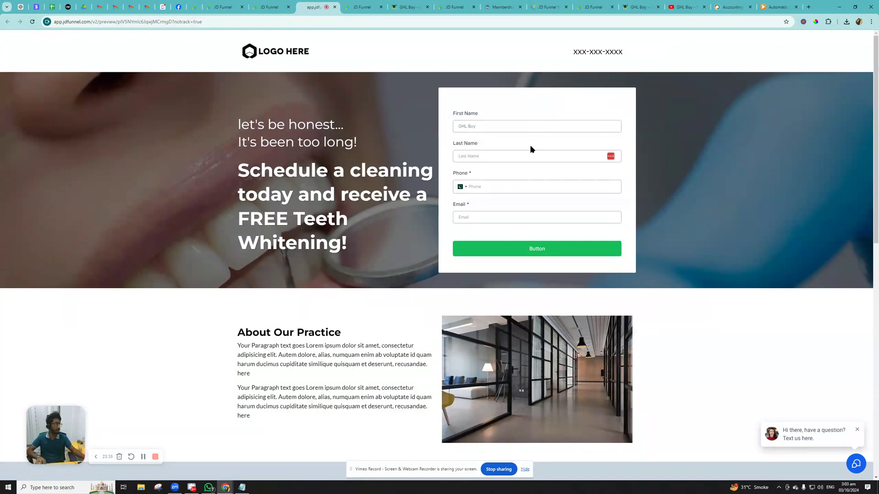
click(478, 128)
key(BackSpace)
key(BackSpace)
key(BackSpace)
key(BackSpace)
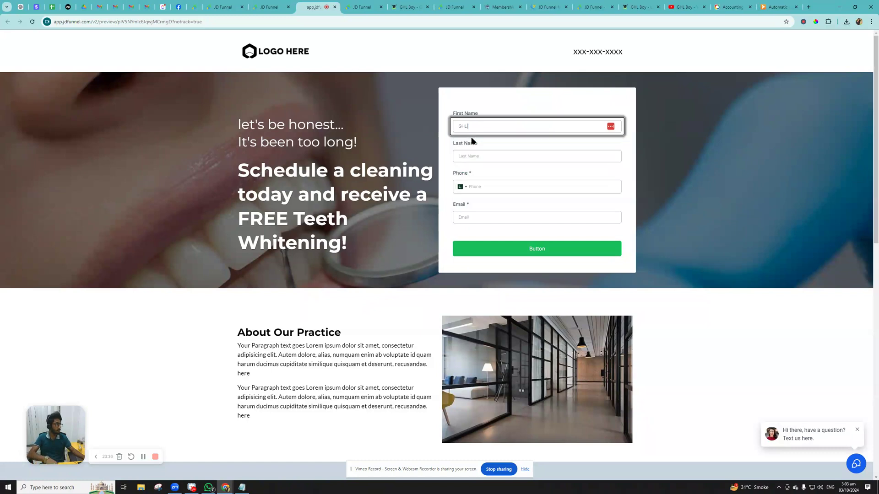
click(474, 156)
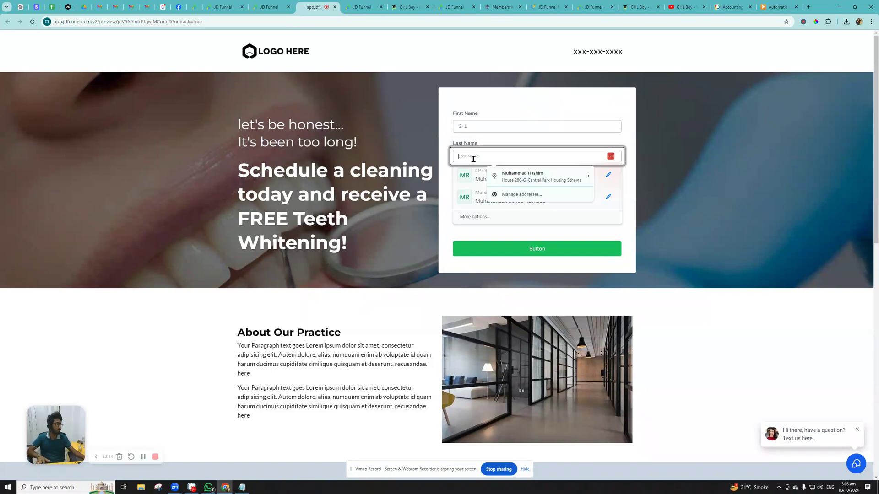
text(Boy)
click(477, 185)
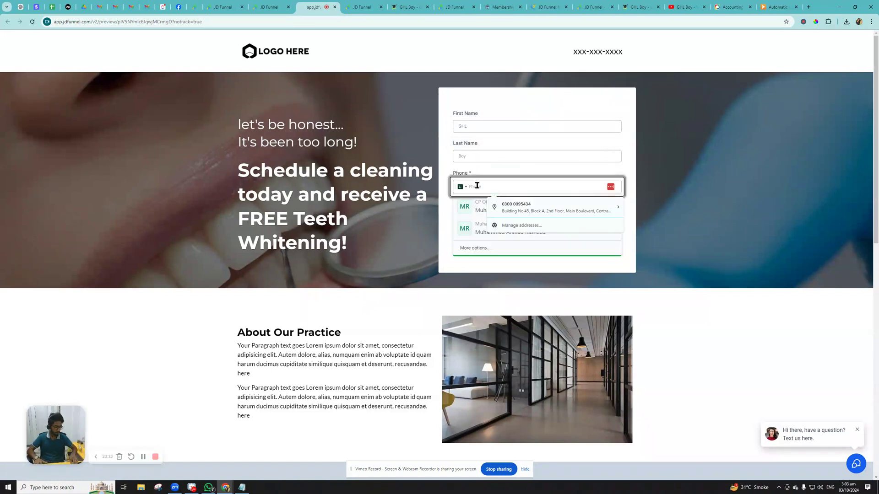
text(03001238)
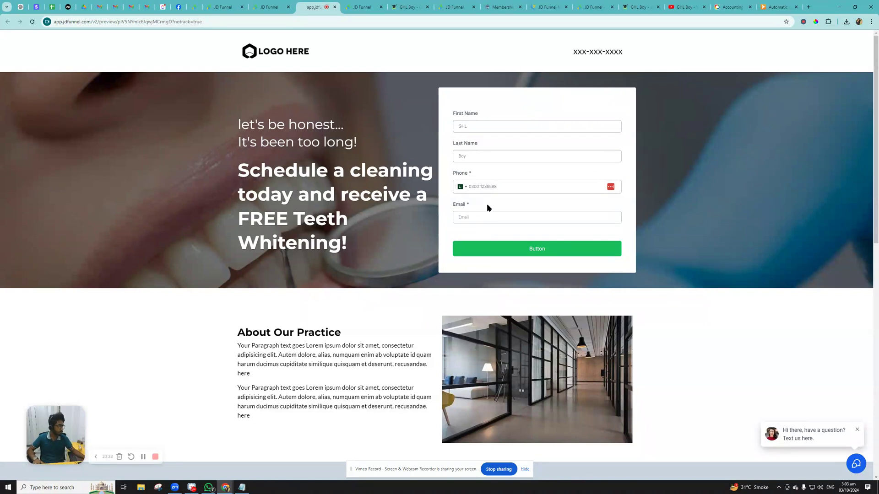
- Add the required test email address and submit the form
click(543, 249)
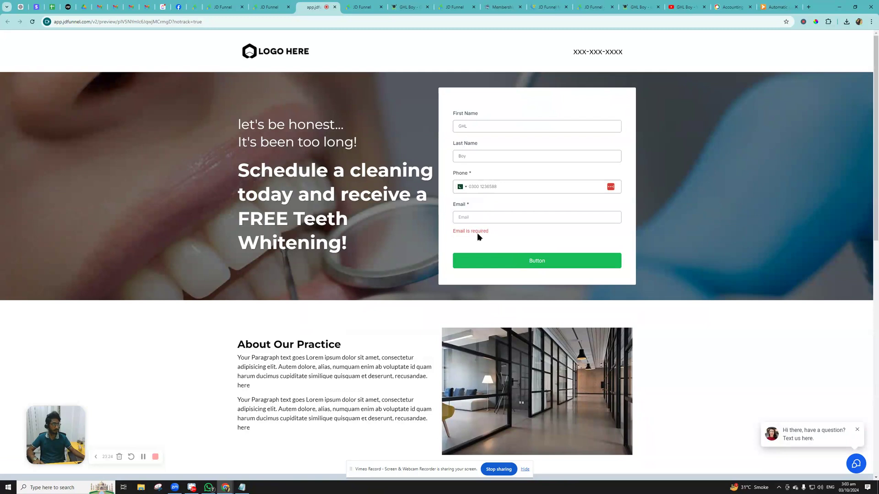
click(474, 220)
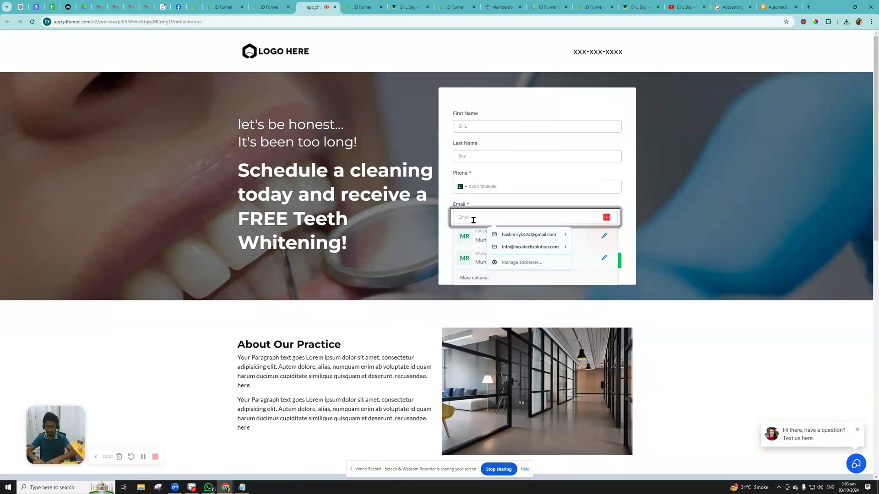
text(test)
text(@t.com)
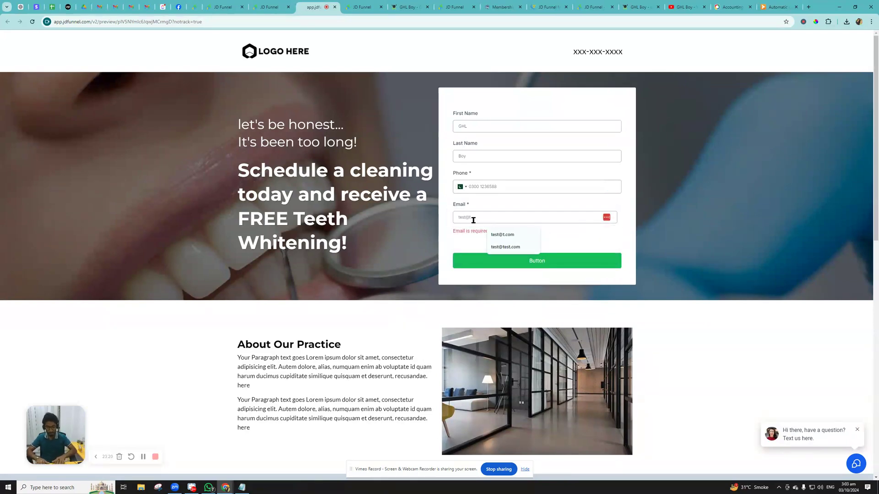
click(548, 262)
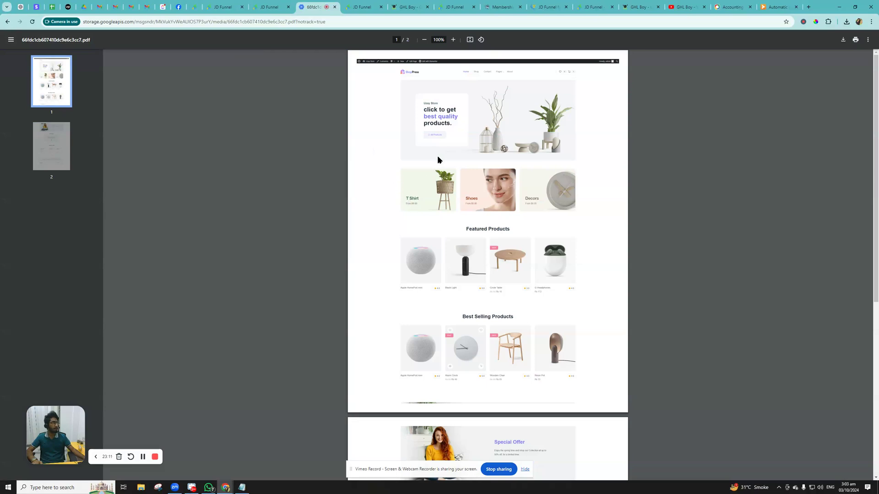
- Scroll through both pages of the opened ebook PDF to confirm it loaded
scroll(461, 182, down, 2)
scroll(461, 185, up, 2)
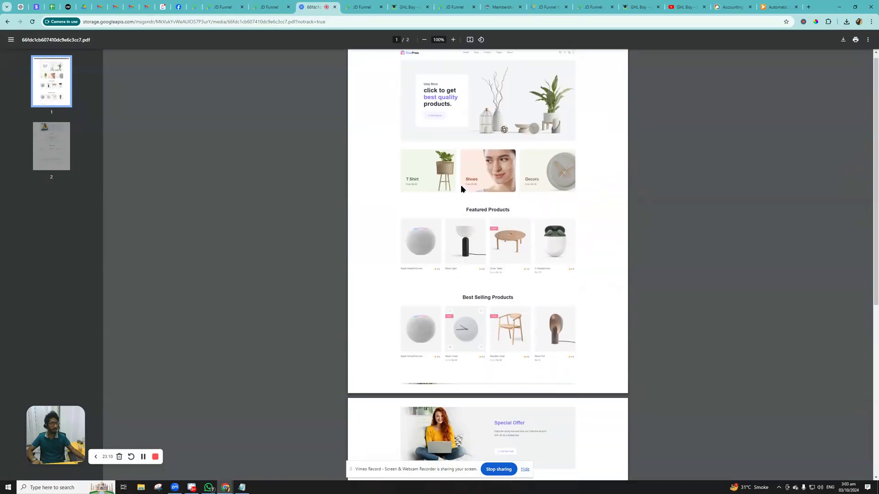
scroll(460, 186, down, 6)
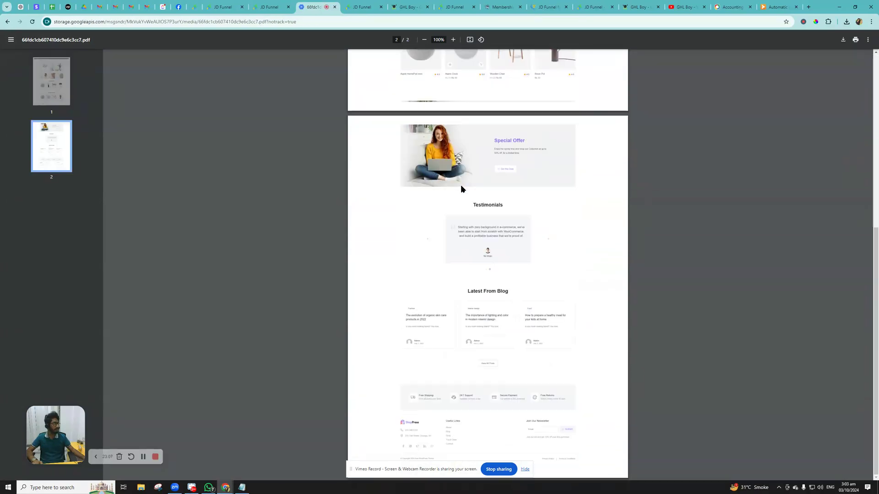
scroll(460, 186, up, 3)
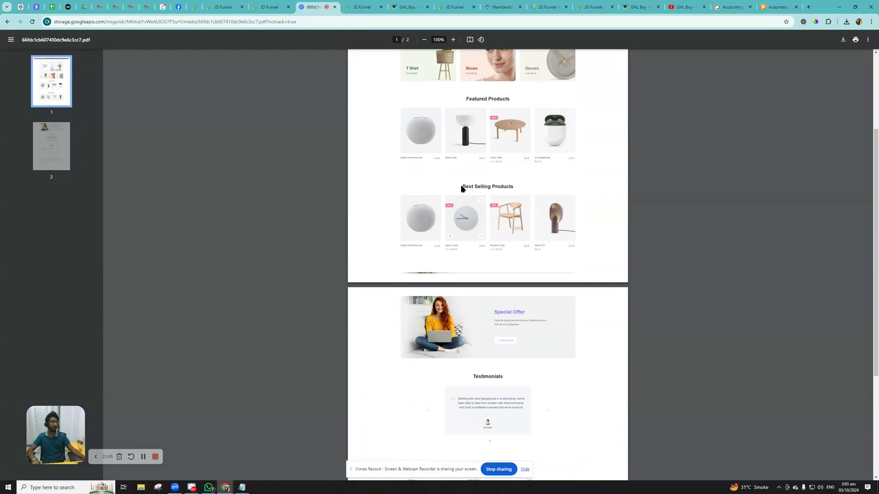